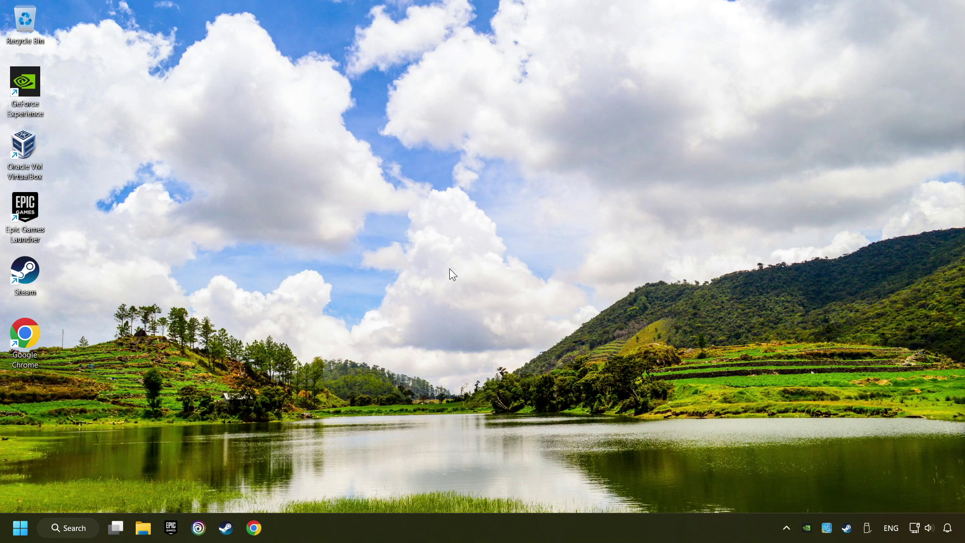
Step: Search Windows for "device manager", open Device Manager and move its window toward the middle of the desktop
{"action": "left_click", "coordinate": [83, 532]}
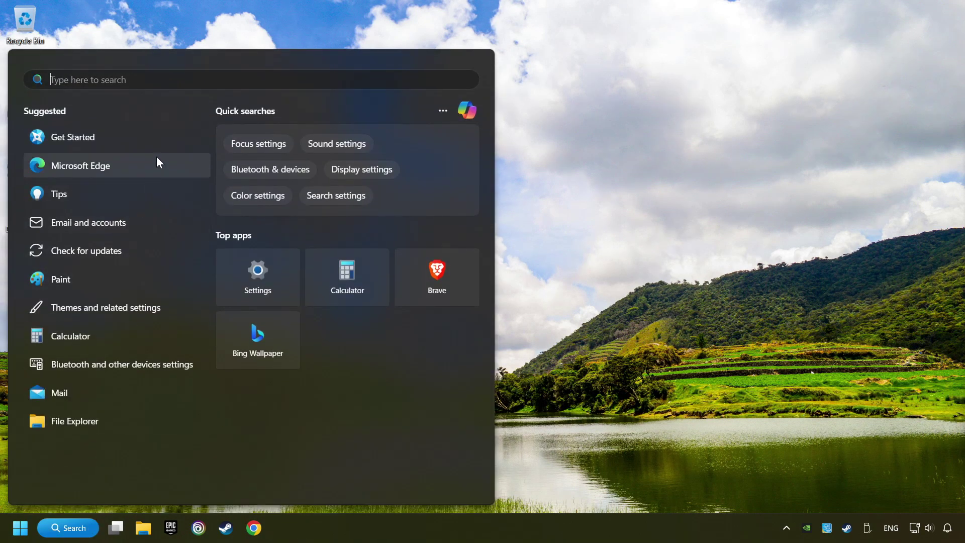
{"action": "type", "text": "device"}
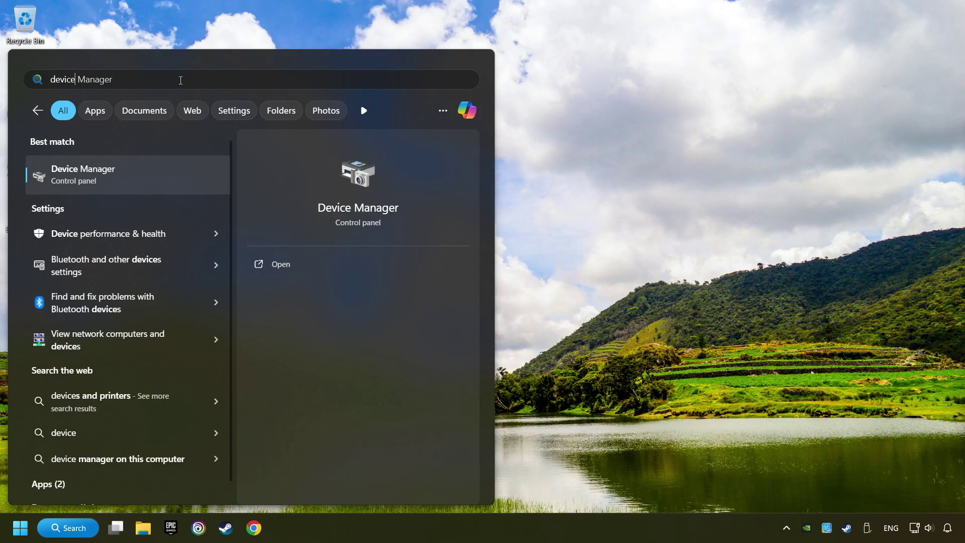
{"action": "type", "text": " manager"}
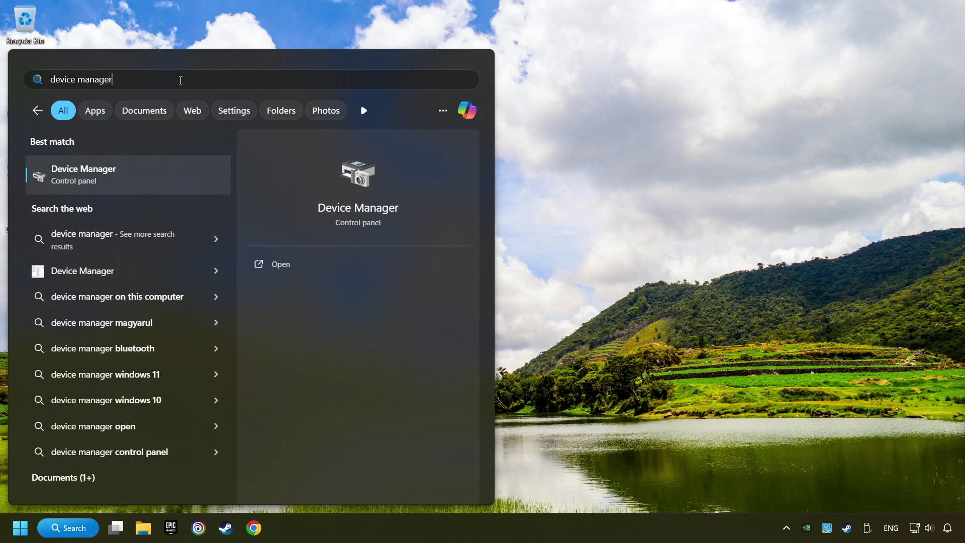
{"action": "left_click", "coordinate": [191, 174]}
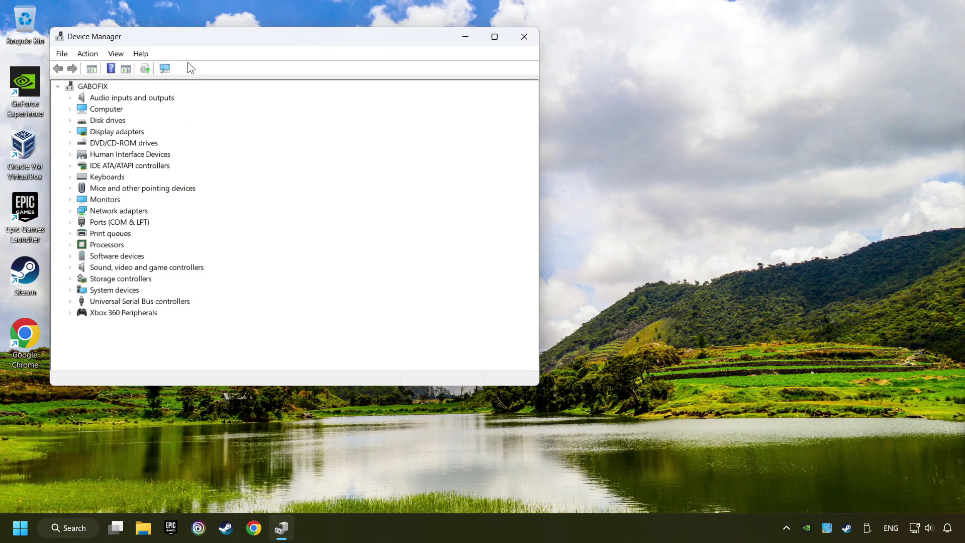
{"action": "left_click_drag", "start_coordinate": [189, 39], "coordinate": [353, 101]}
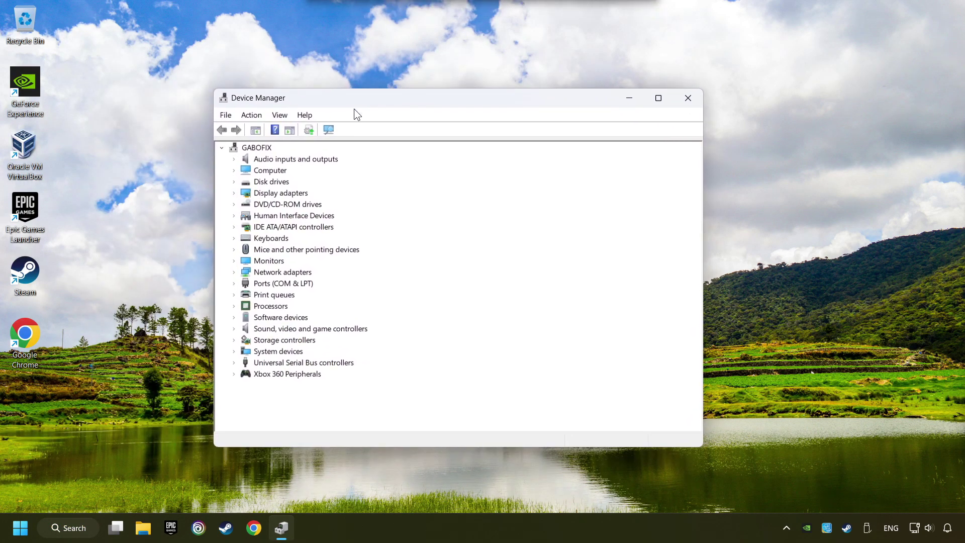
Step: Disable the Xbox 360 Controller for Windows device under Xbox 360 Peripherals and agree to restart the computer
{"action": "left_click", "coordinate": [242, 375]}
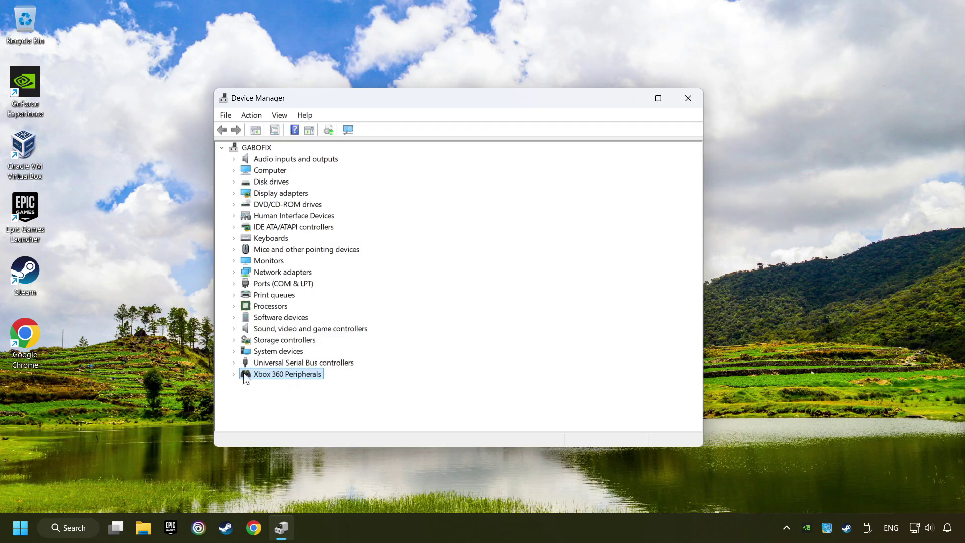
{"action": "left_click", "coordinate": [234, 375]}
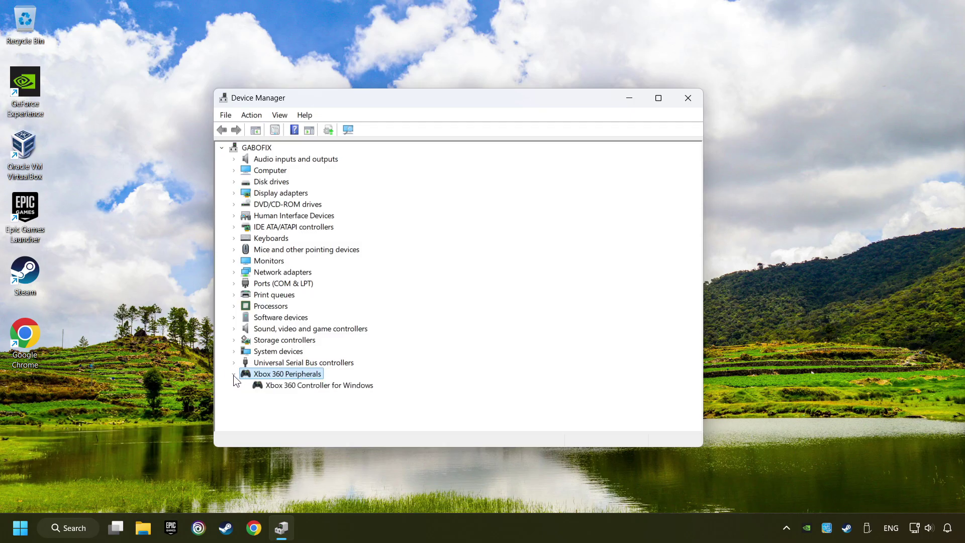
{"action": "left_click", "coordinate": [351, 385]}
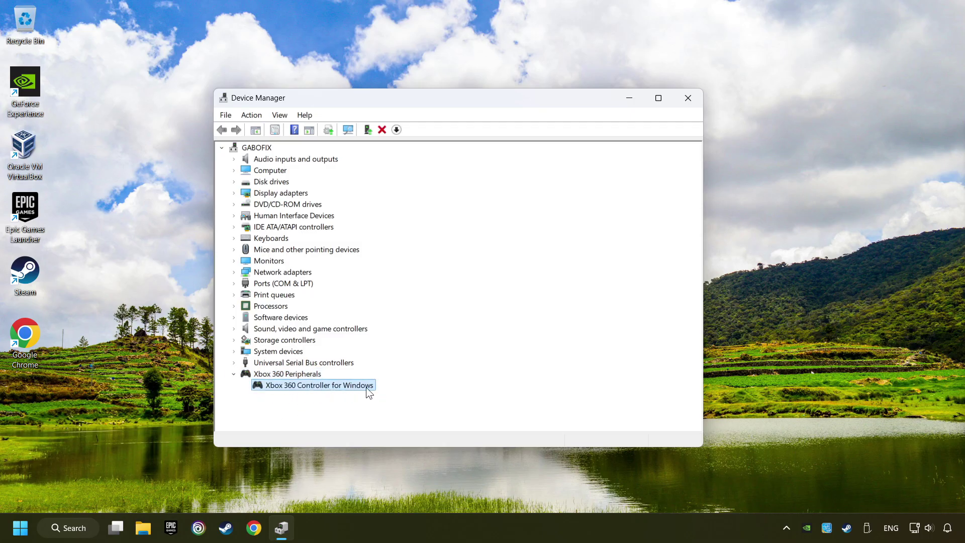
{"action": "right_click", "coordinate": [335, 384]}
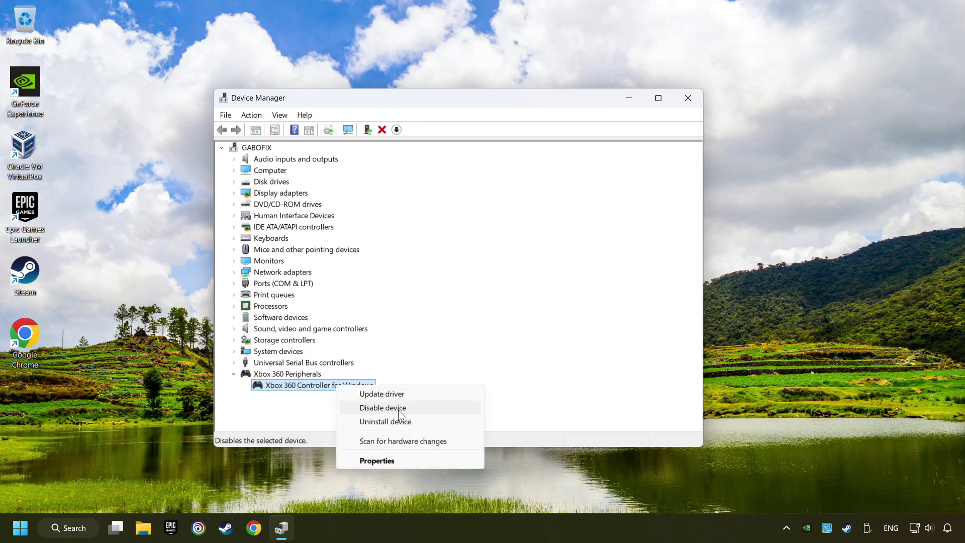
{"action": "left_click", "coordinate": [418, 408]}
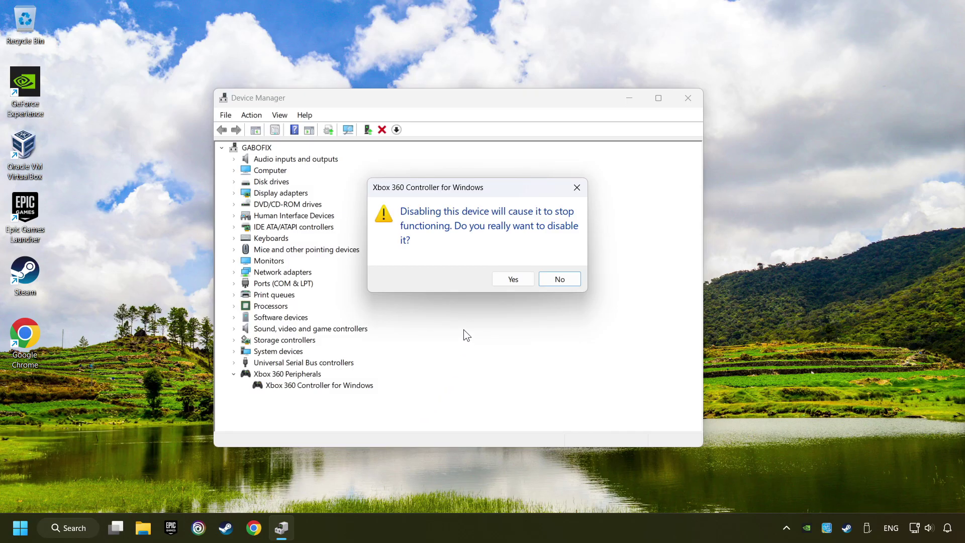
{"action": "left_click", "coordinate": [513, 279]}
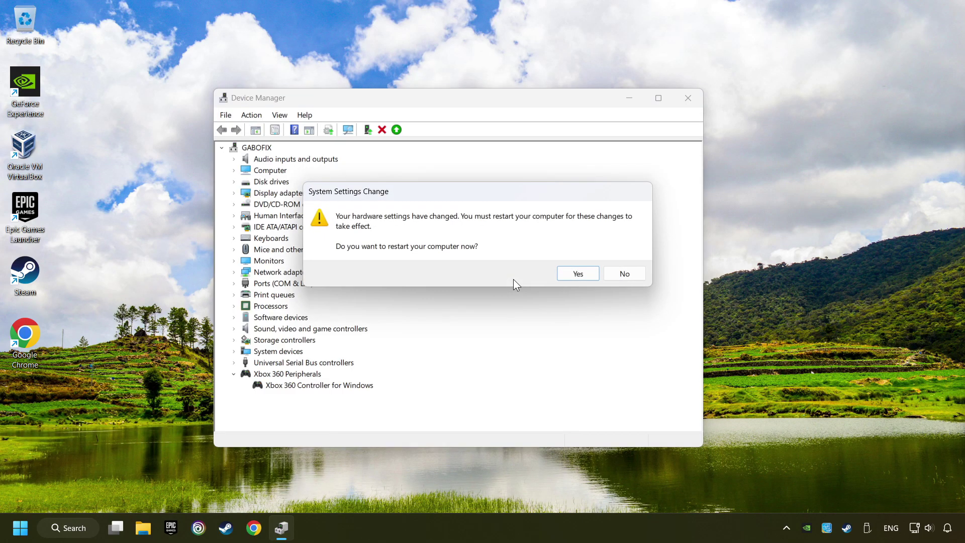
{"action": "left_click", "coordinate": [579, 277]}
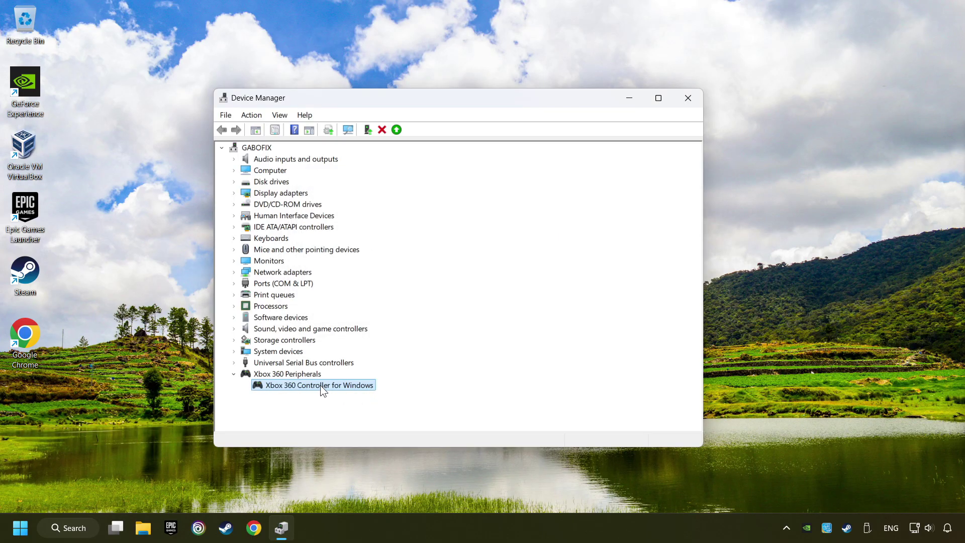
Step: Re-enable the Xbox 360 controller and manually install the first listed Xbox 360 Controller for Windows driver from the drivers available on the computer
{"action": "right_click", "coordinate": [339, 387]}
{"action": "right_click", "coordinate": [336, 386]}
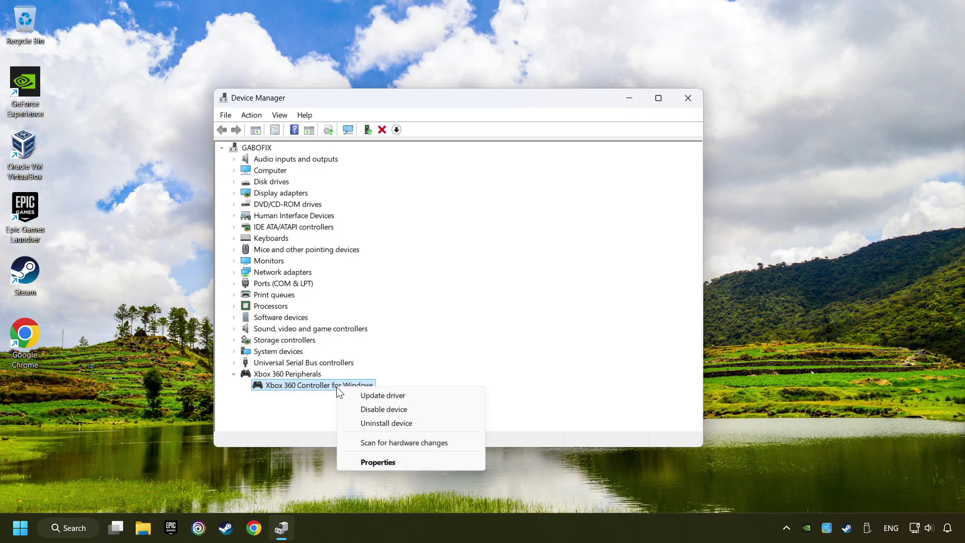
{"action": "left_click", "coordinate": [427, 395]}
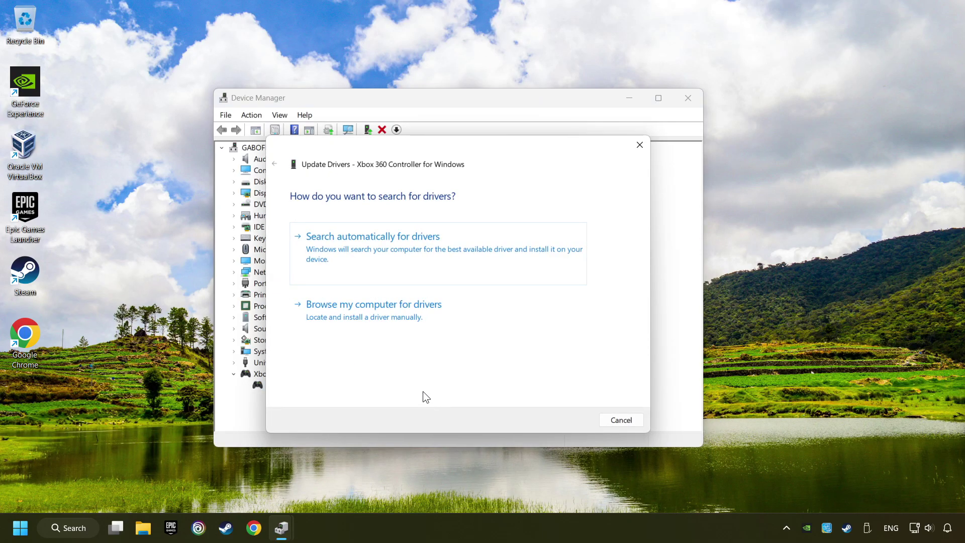
{"action": "left_click", "coordinate": [377, 320]}
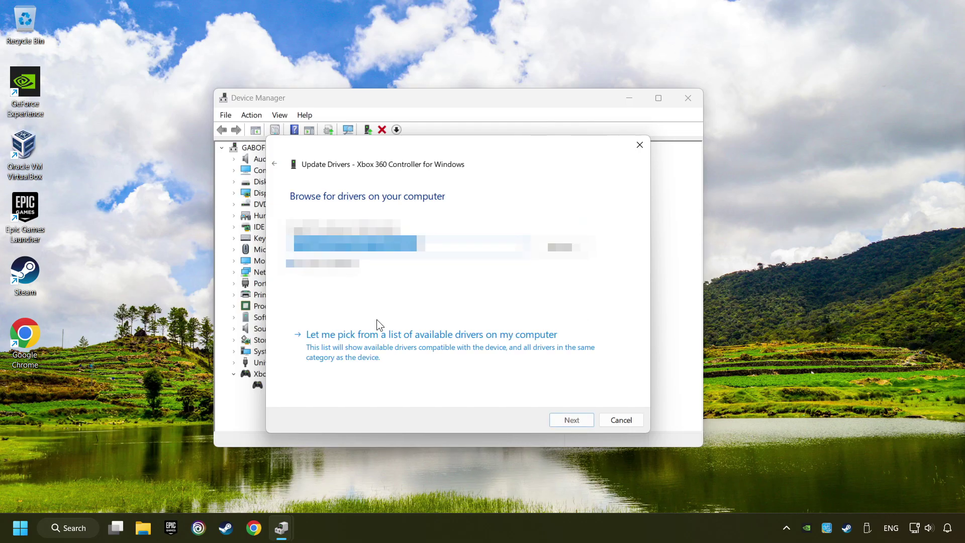
{"action": "left_click", "coordinate": [444, 343]}
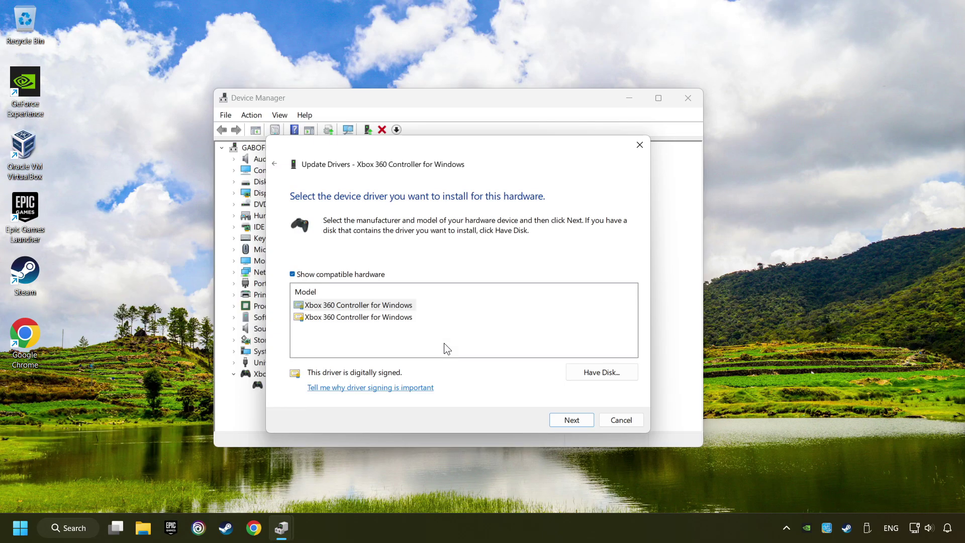
{"action": "left_click", "coordinate": [317, 309]}
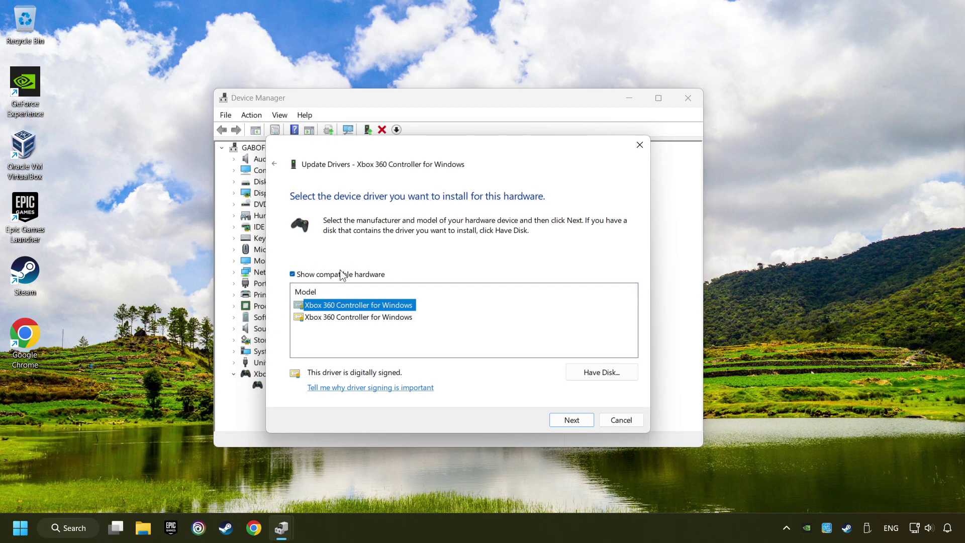
{"action": "left_click", "coordinate": [577, 421]}
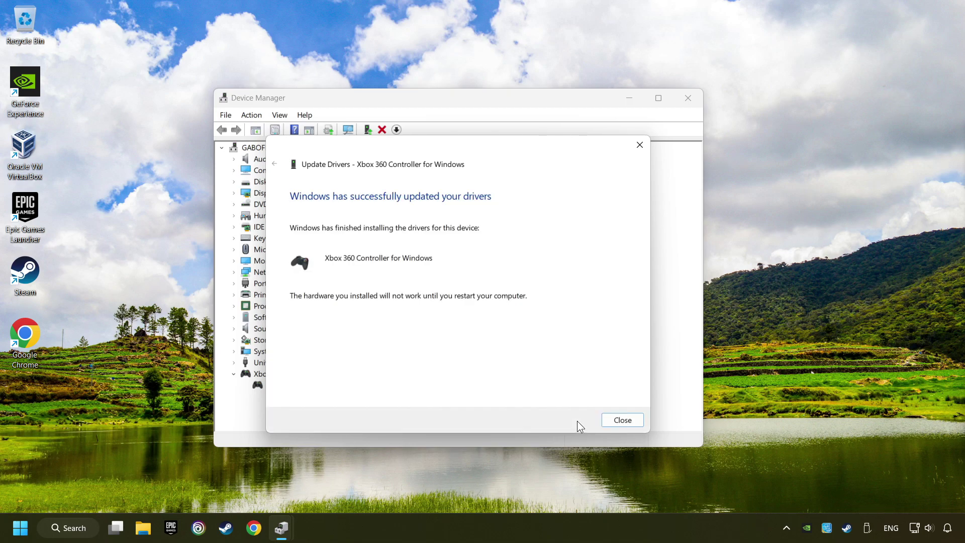
{"action": "left_click", "coordinate": [632, 425]}
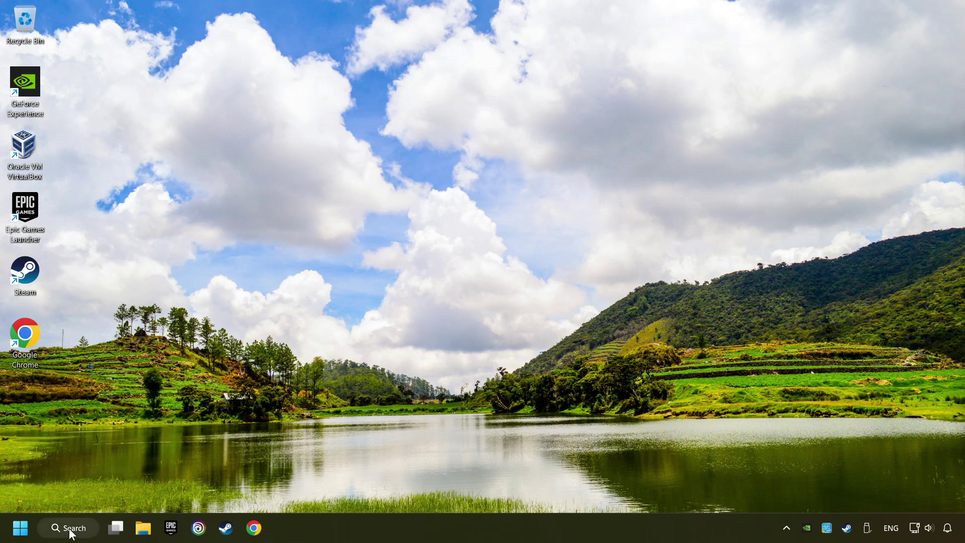
Step: Reopen Device Manager by searching for "device manager" and move its window toward the middle of the desktop
{"action": "left_click", "coordinate": [71, 528]}
{"action": "type", "text": "de"}
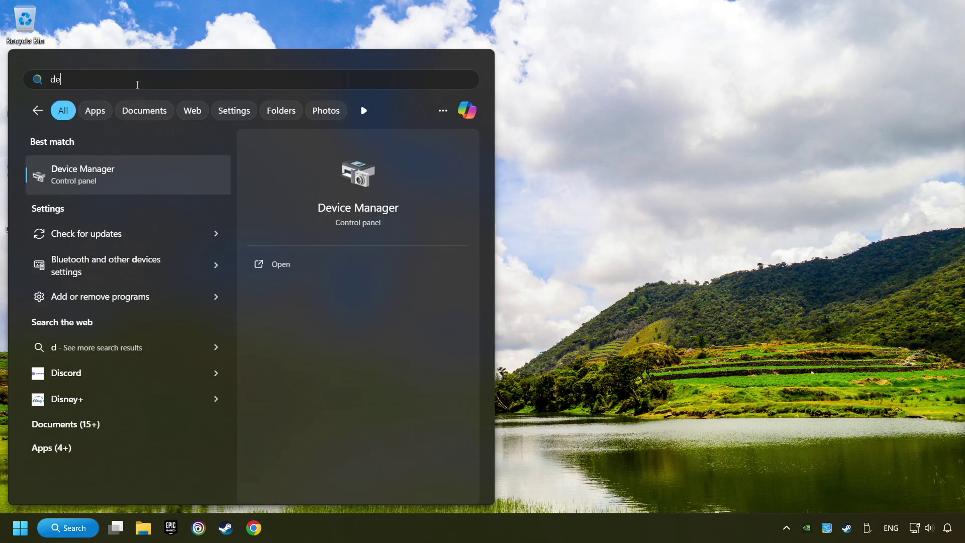
{"action": "type", "text": "vice manager"}
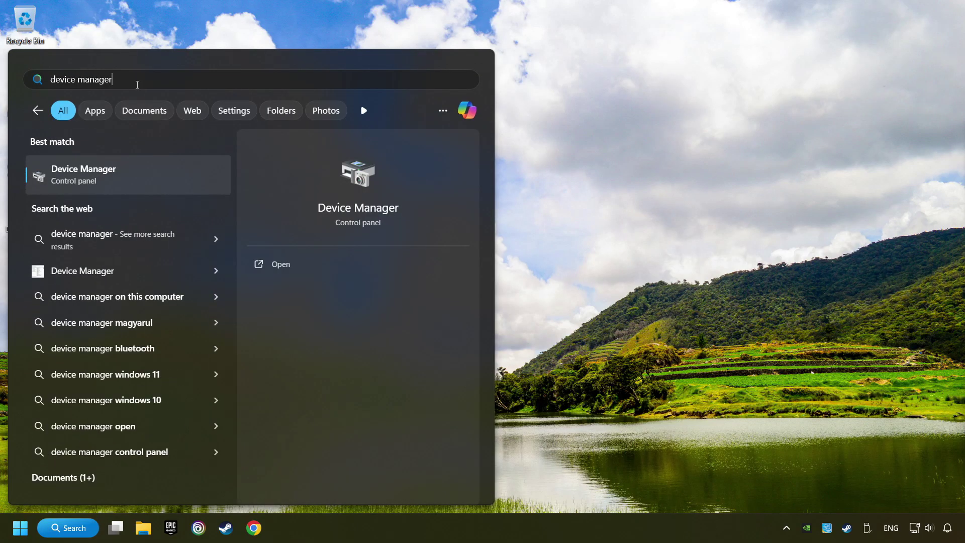
{"action": "left_click", "coordinate": [194, 174]}
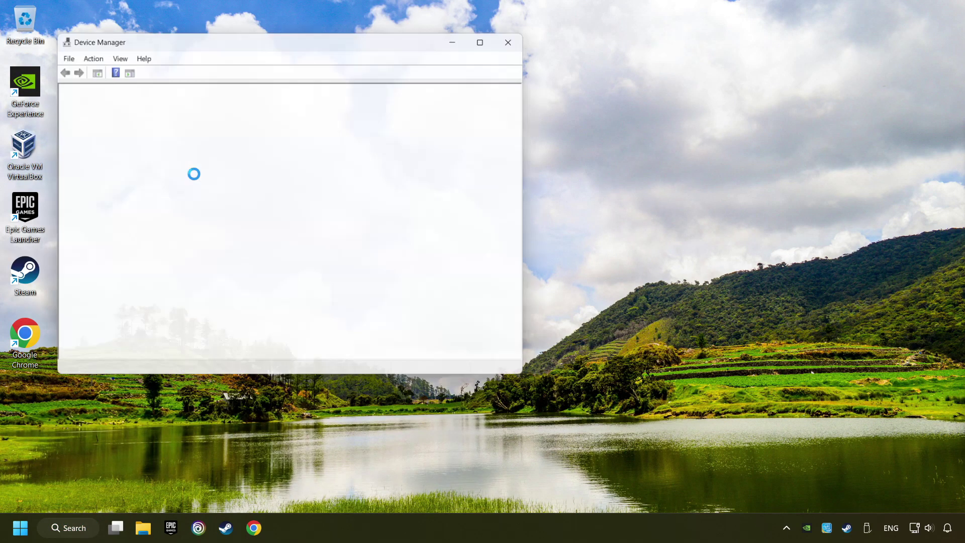
{"action": "left_click_drag", "start_coordinate": [220, 41], "coordinate": [391, 97]}
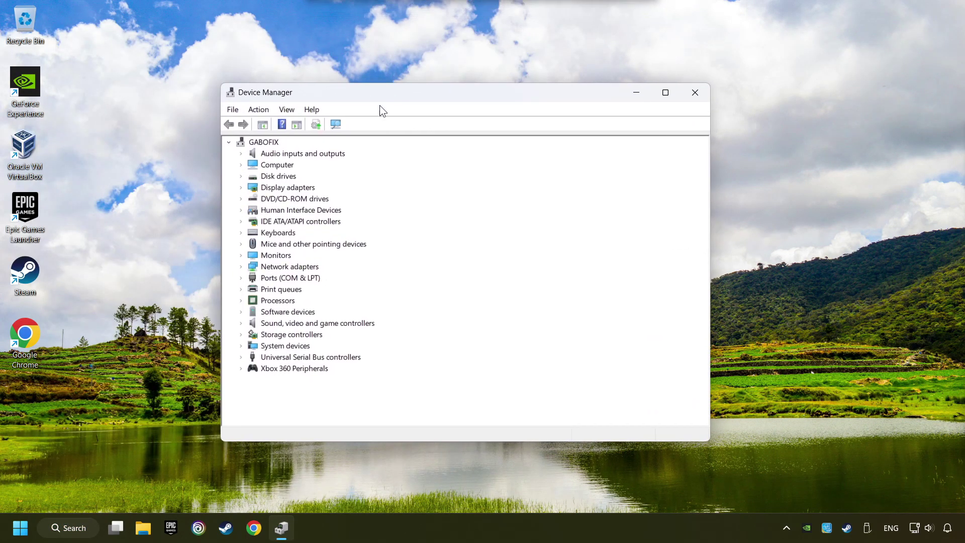
Step: Stop the computer from turning off the first Generic USB Hub to save power, and close Device Manager
{"action": "left_click", "coordinate": [261, 357]}
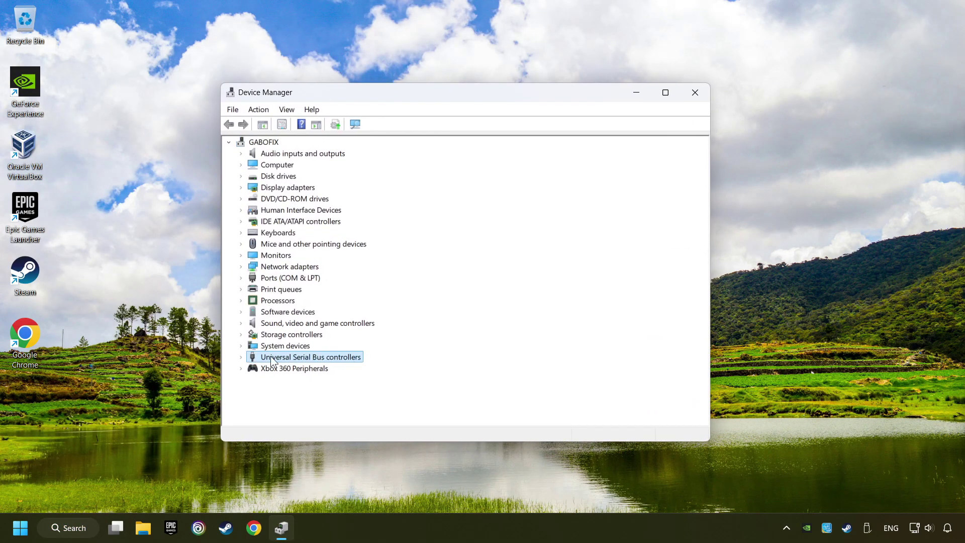
{"action": "left_click", "coordinate": [240, 357]}
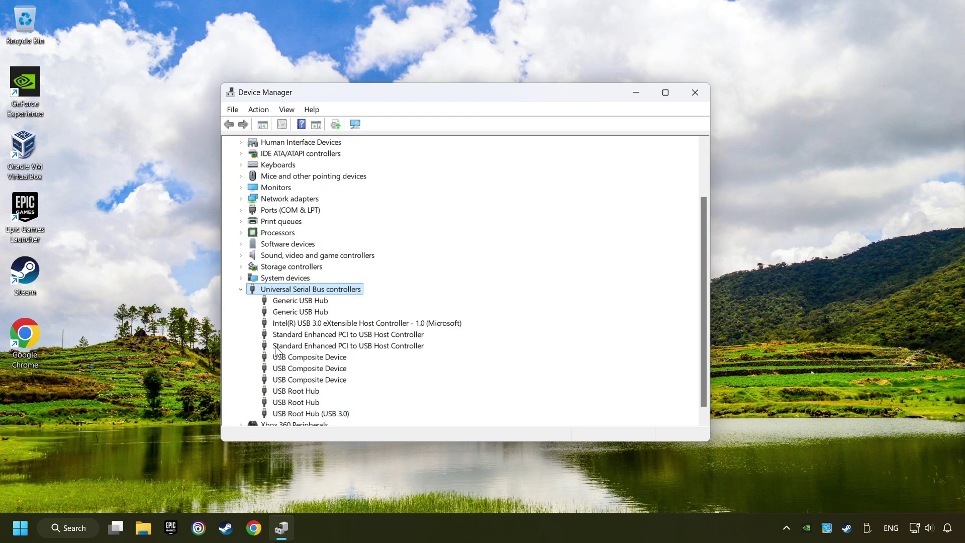
{"action": "left_click", "coordinate": [275, 291]}
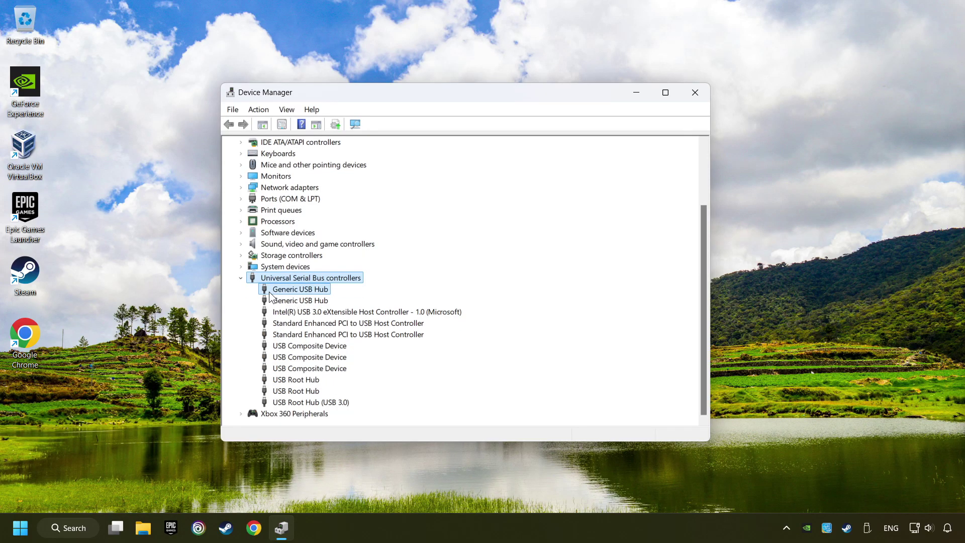
{"action": "right_click", "coordinate": [328, 290]}
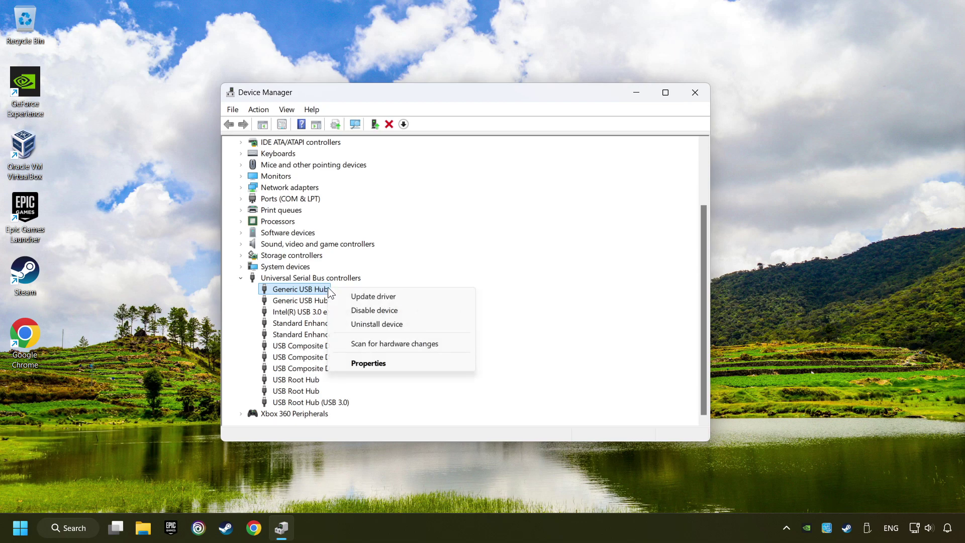
{"action": "left_click", "coordinate": [387, 363]}
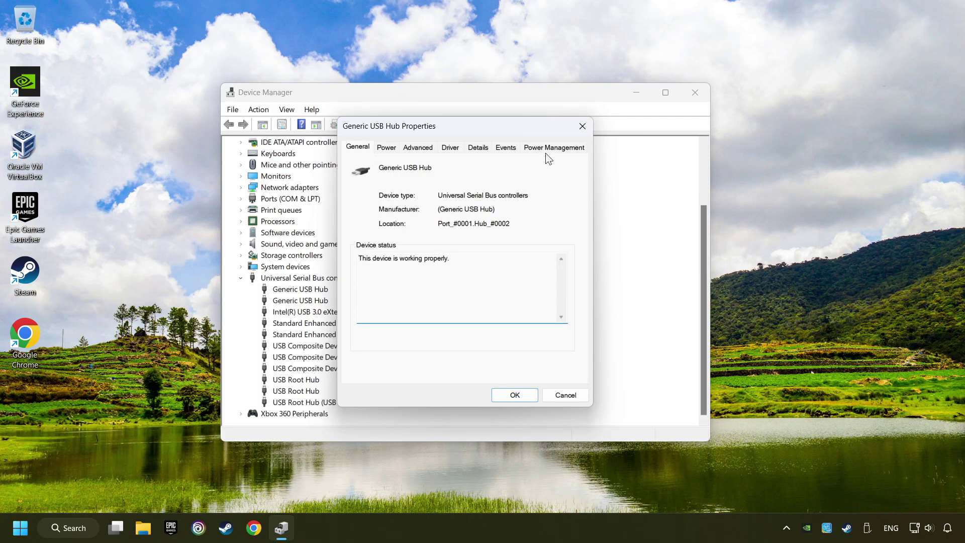
{"action": "left_click", "coordinate": [564, 149]}
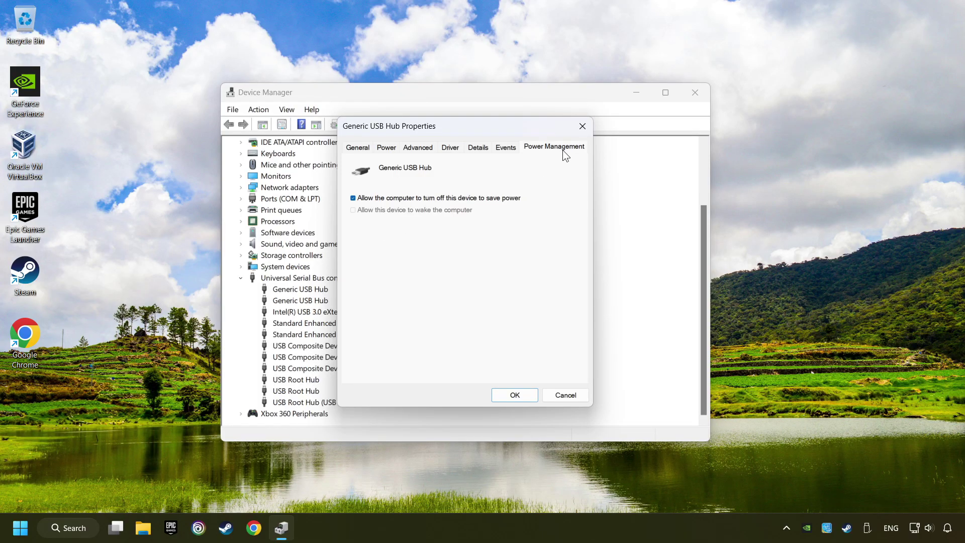
{"action": "left_click", "coordinate": [352, 198]}
{"action": "left_click", "coordinate": [520, 394]}
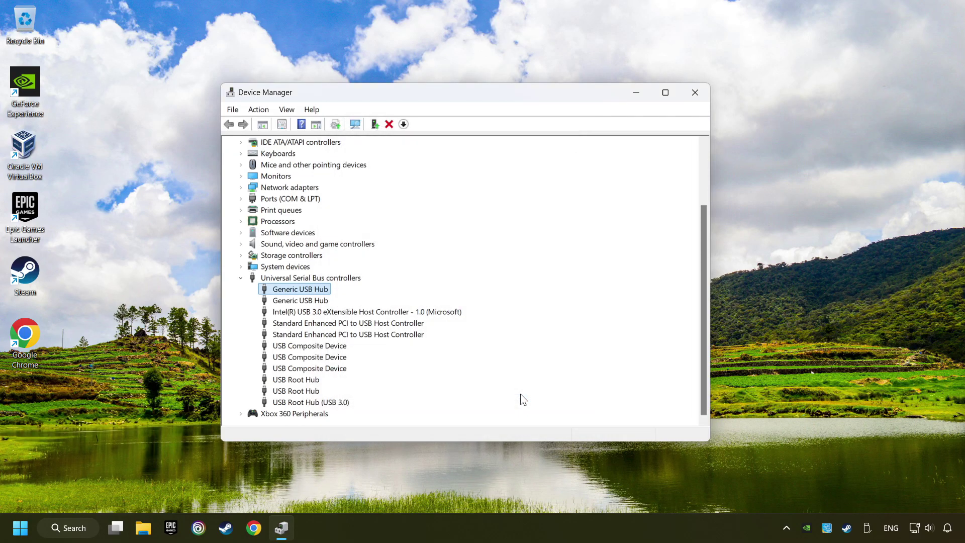
{"action": "left_click", "coordinate": [696, 93]}
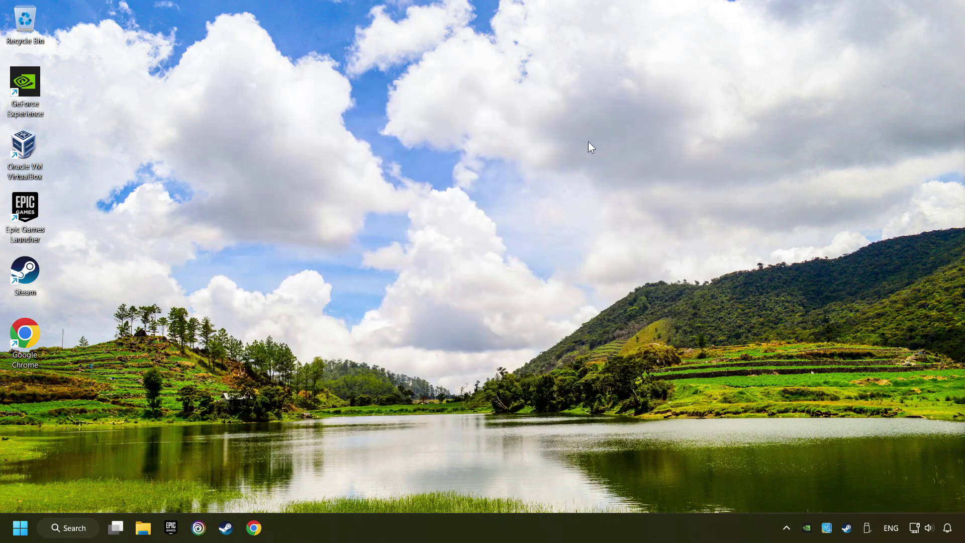
Step: Search Windows for "controllers", open the USB game controllers setup and move its window toward the middle of the desktop
{"action": "left_click", "coordinate": [71, 528]}
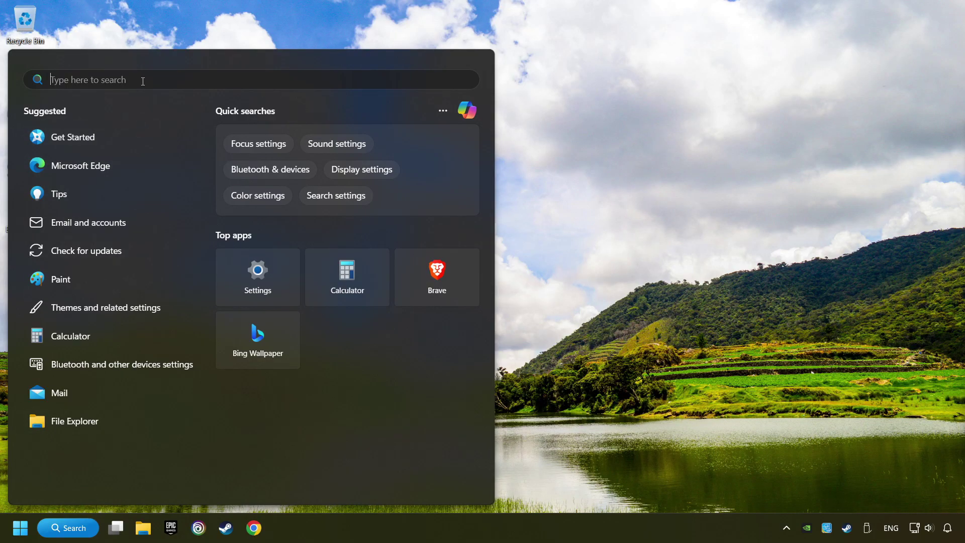
{"action": "type", "text": "controlle"}
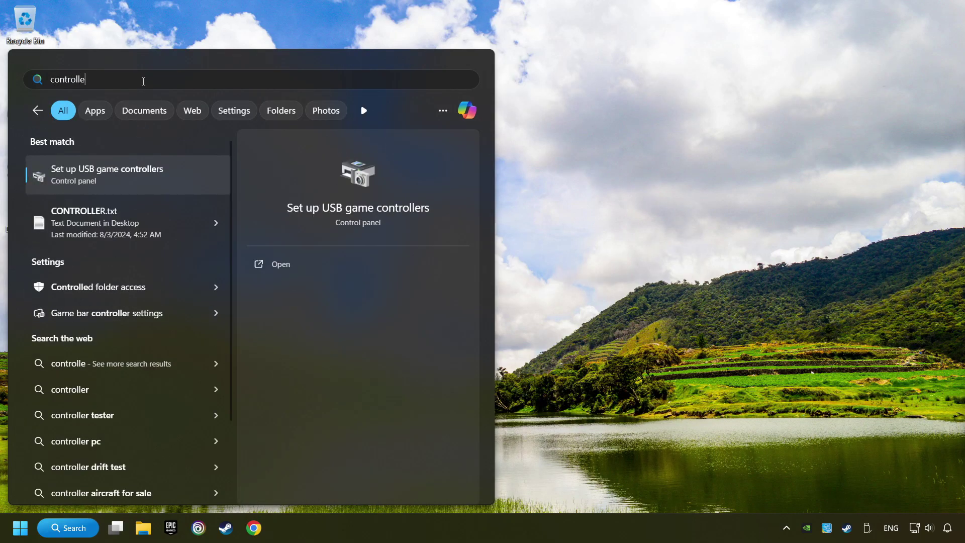
{"action": "type", "text": "rs"}
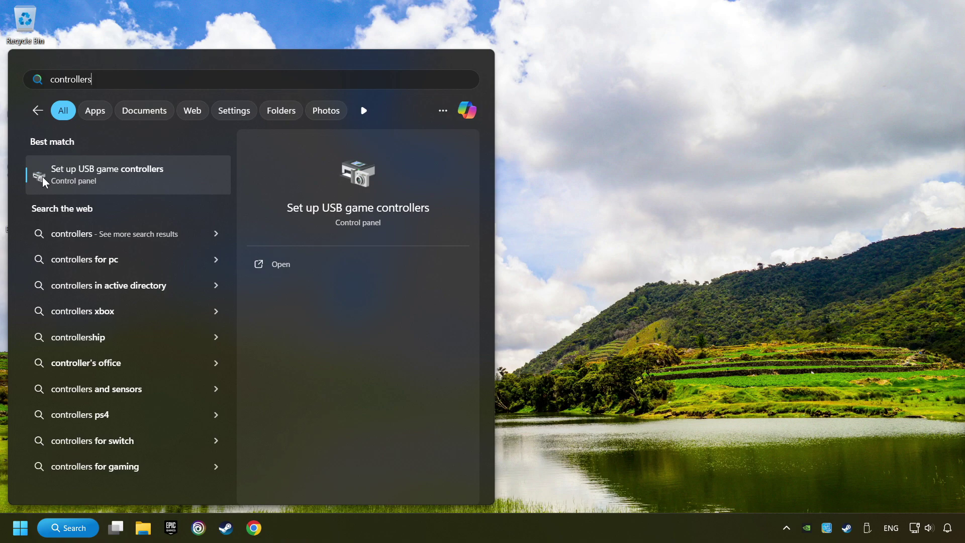
{"action": "left_click", "coordinate": [201, 175]}
{"action": "left_click_drag", "start_coordinate": [200, 118], "coordinate": [438, 166]}
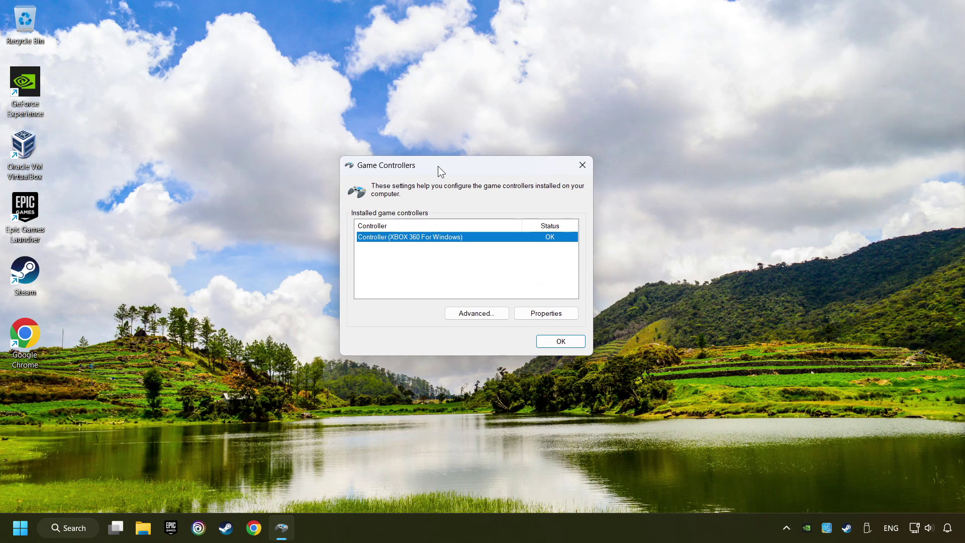
Step: Open the properties of the Xbox 360 controller and reset its calibration to default
{"action": "left_click", "coordinate": [559, 317]}
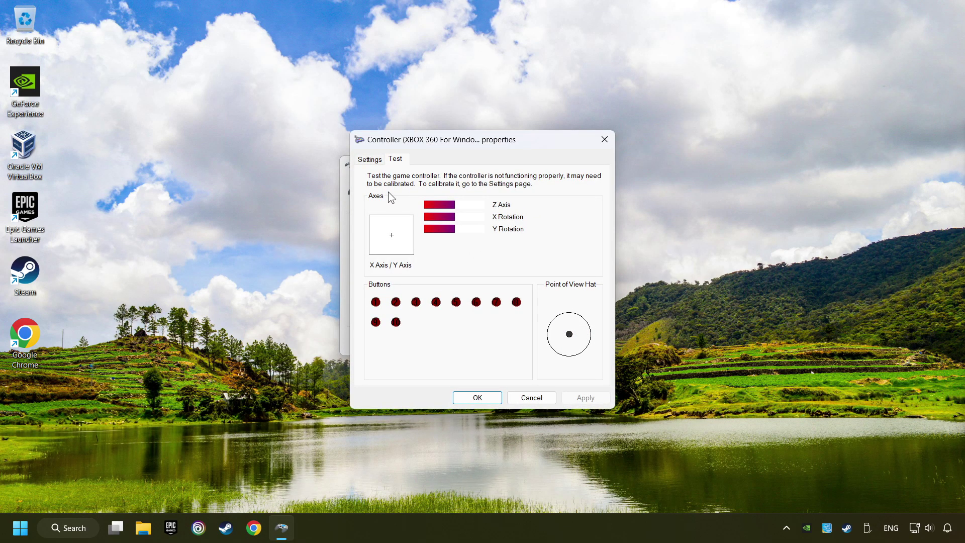
{"action": "left_click", "coordinate": [370, 160]}
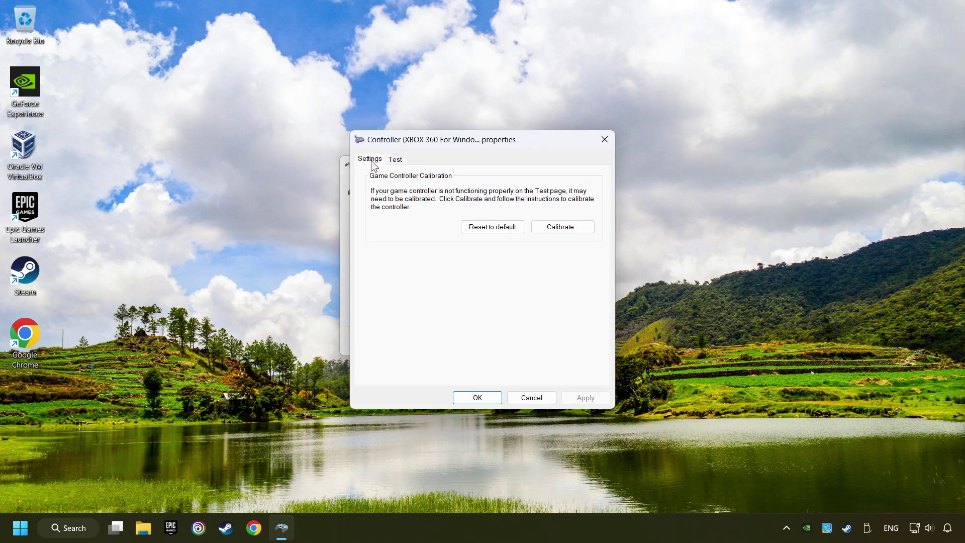
{"action": "left_click", "coordinate": [486, 231]}
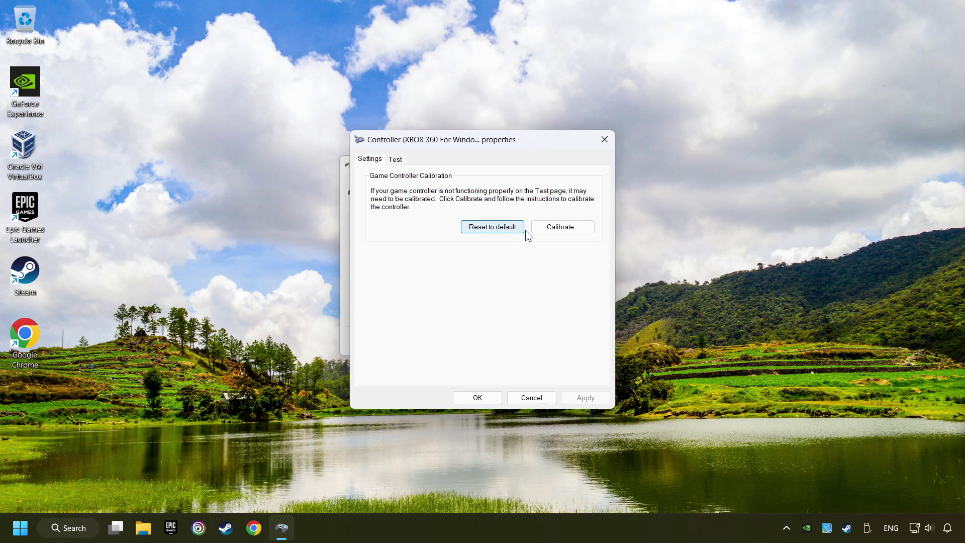
Step: Run the Device Calibration Wizard through all axes, save and apply the calibration, and close the game controller windows
{"action": "left_click", "coordinate": [565, 229]}
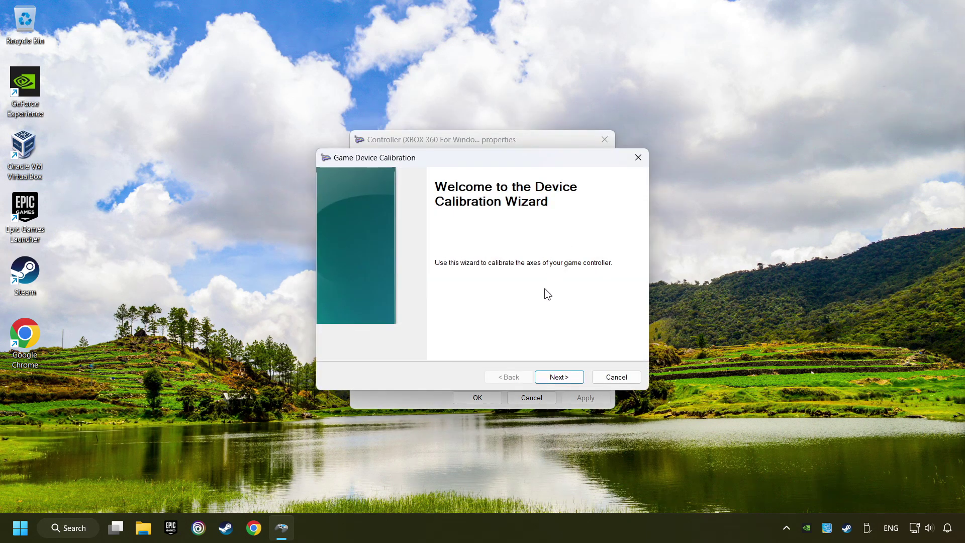
{"action": "left_click", "coordinate": [562, 378]}
{"action": "left_click", "coordinate": [564, 378]}
{"action": "left_click", "coordinate": [564, 378]}
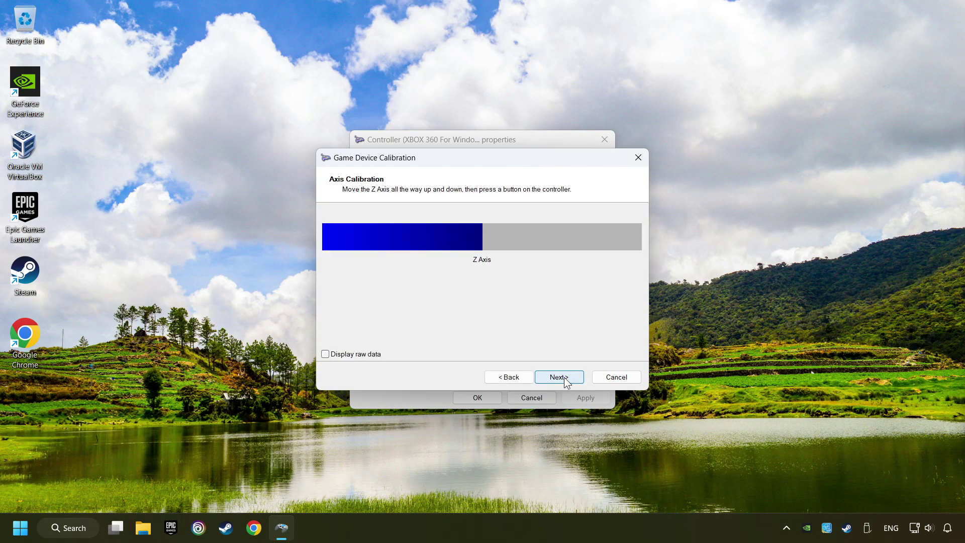
{"action": "left_click", "coordinate": [565, 378]}
{"action": "left_click", "coordinate": [565, 377]}
{"action": "left_click", "coordinate": [565, 378]}
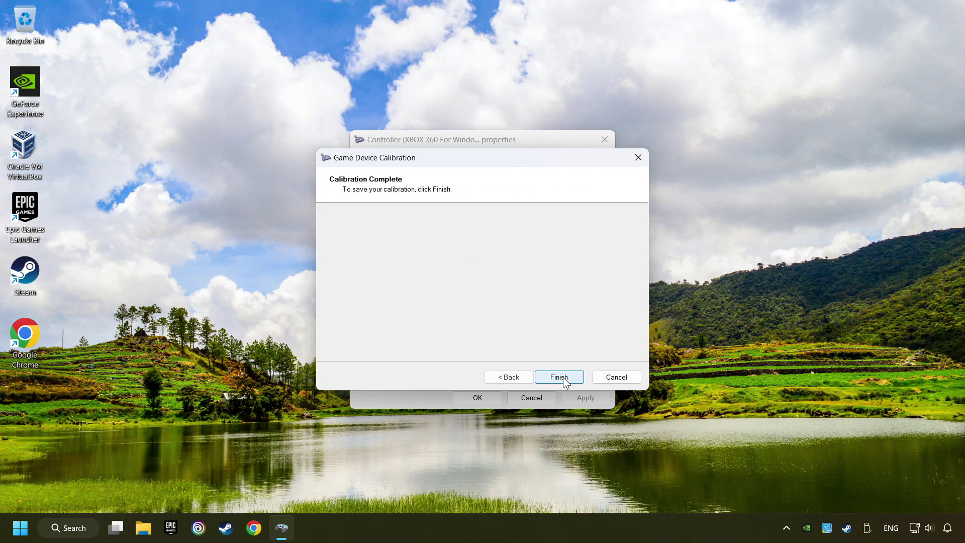
{"action": "left_click", "coordinate": [559, 377]}
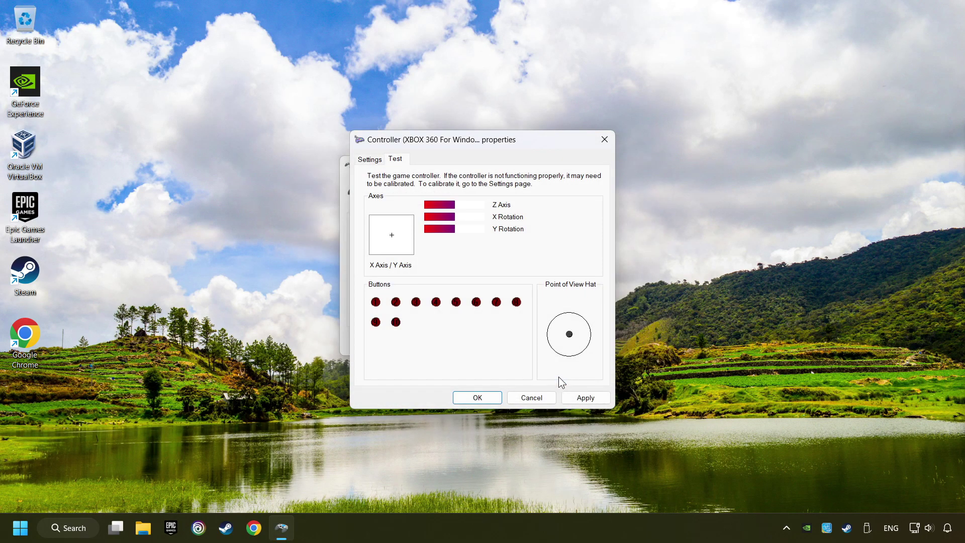
{"action": "left_click", "coordinate": [587, 399]}
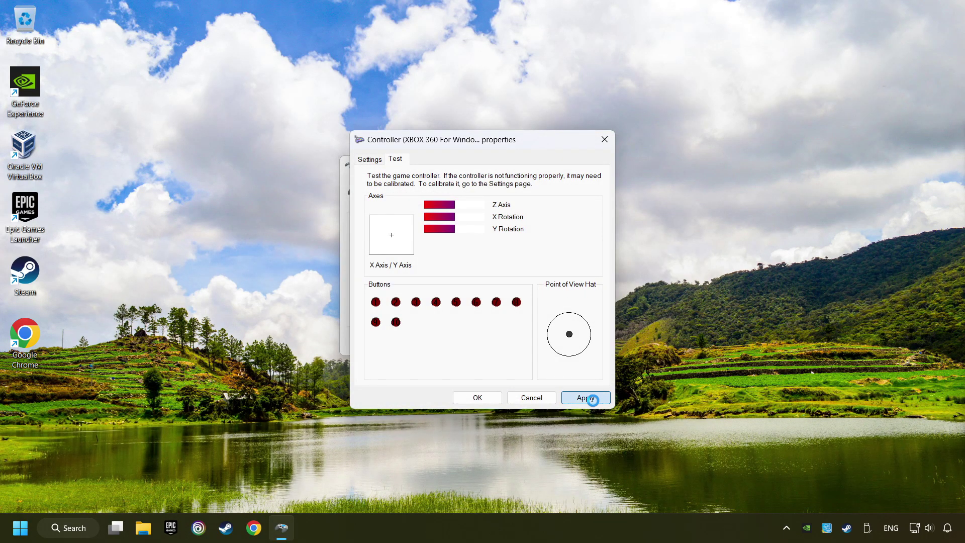
{"action": "left_click", "coordinate": [475, 399]}
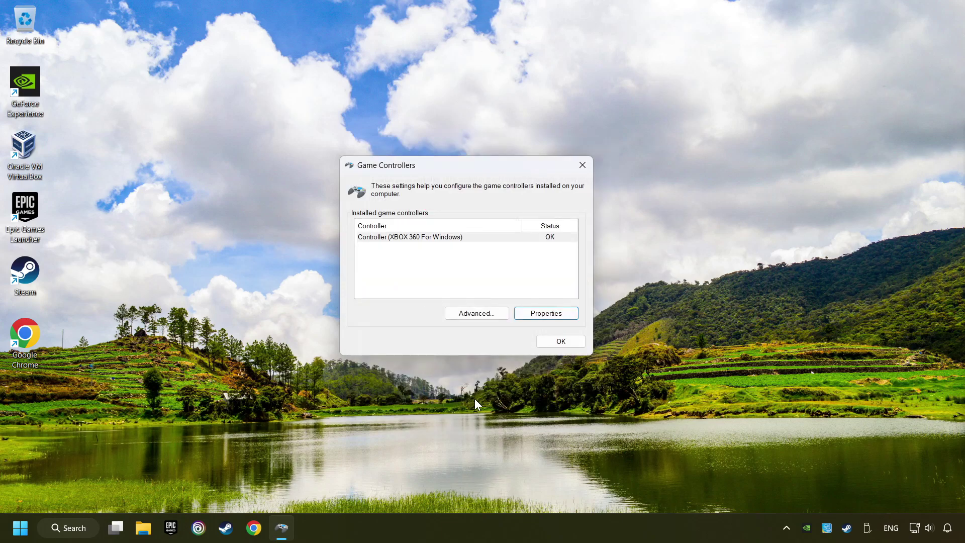
{"action": "left_click", "coordinate": [559, 343]}
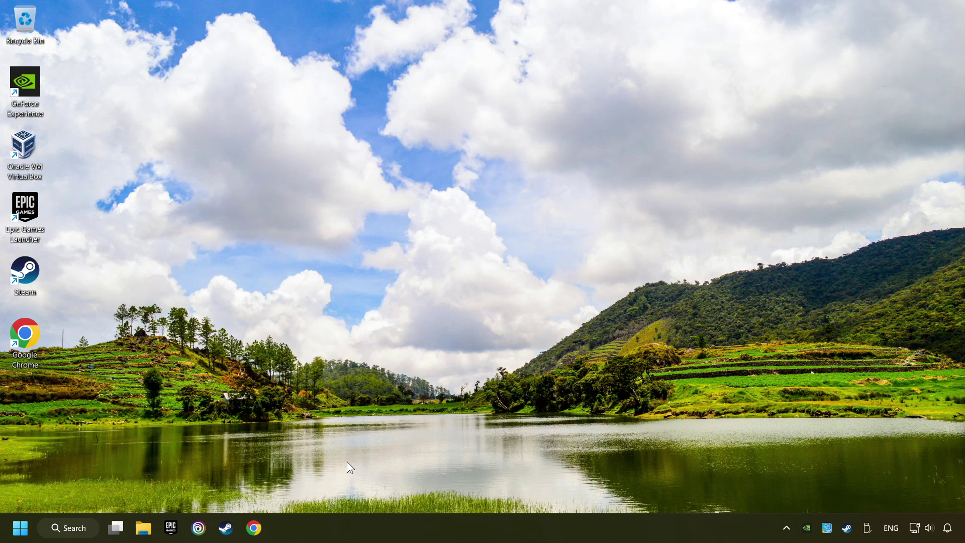
Step: Switch to Steam and open the Controller page of its settings
{"action": "left_click", "coordinate": [228, 526]}
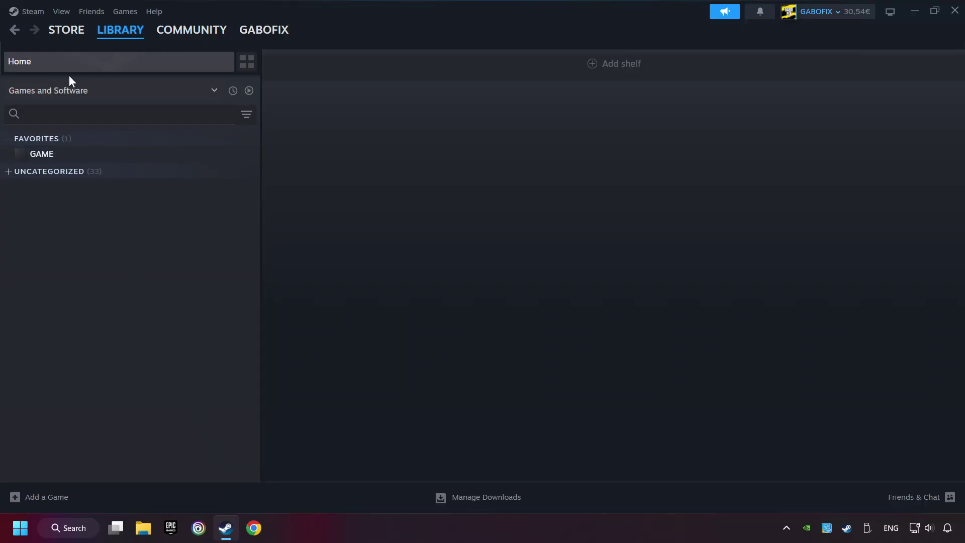
{"action": "left_click", "coordinate": [33, 12]}
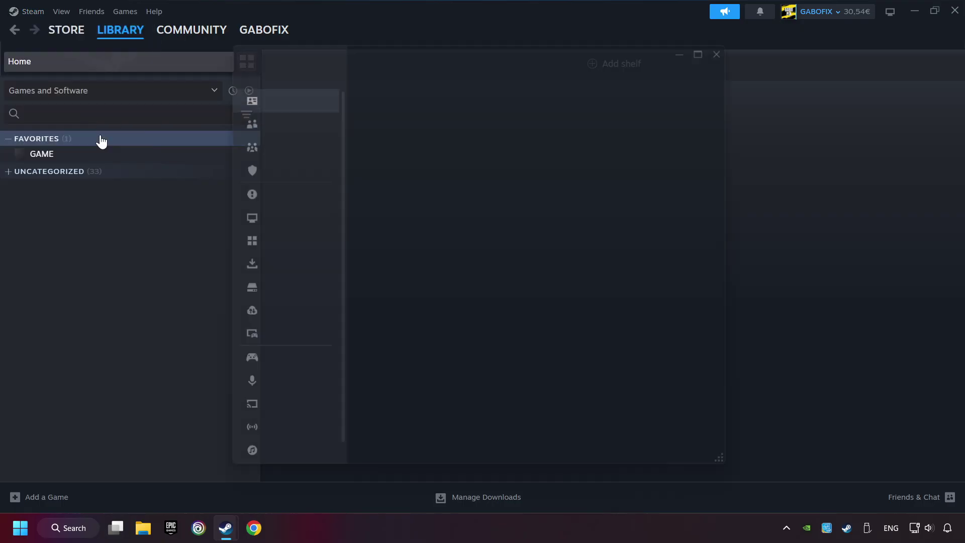
{"action": "scroll", "coordinate": [258, 302], "scroll_direction": "down", "scroll_amount": 1}
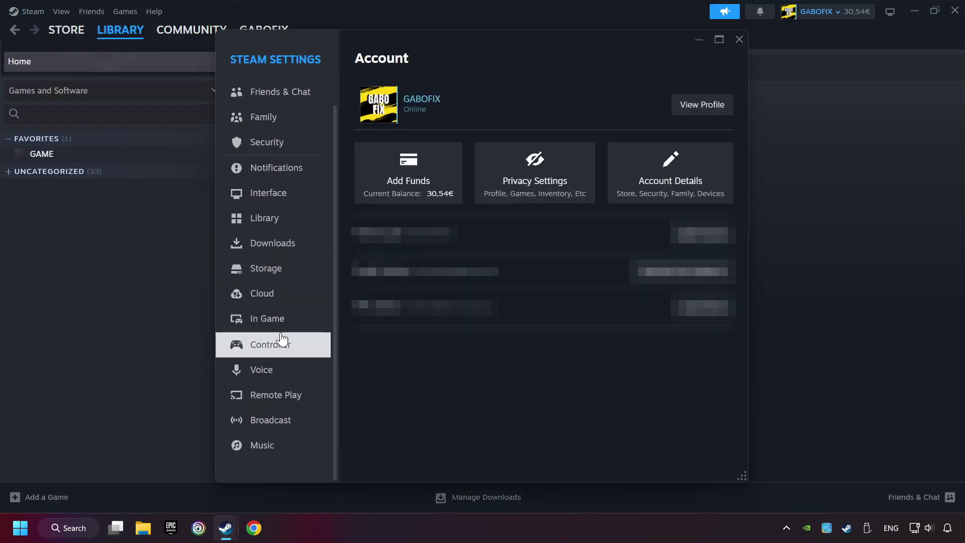
{"action": "left_click", "coordinate": [319, 350]}
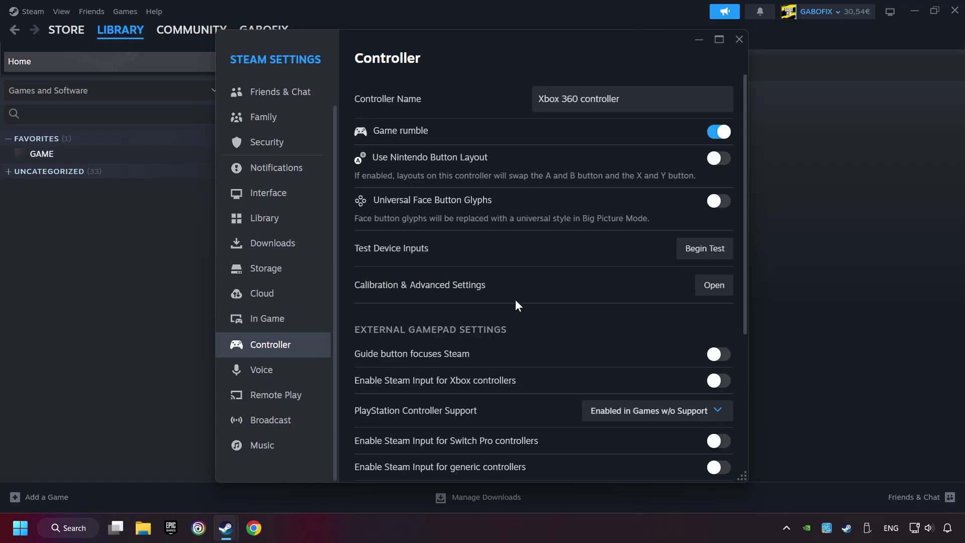
Step: Enable Steam Input for Xbox, Switch Pro and generic controllers, set PlayStation Controller Support to Enabled in Games w/o Support, and close the settings
{"action": "scroll", "coordinate": [525, 302], "scroll_direction": "down", "scroll_amount": 5}
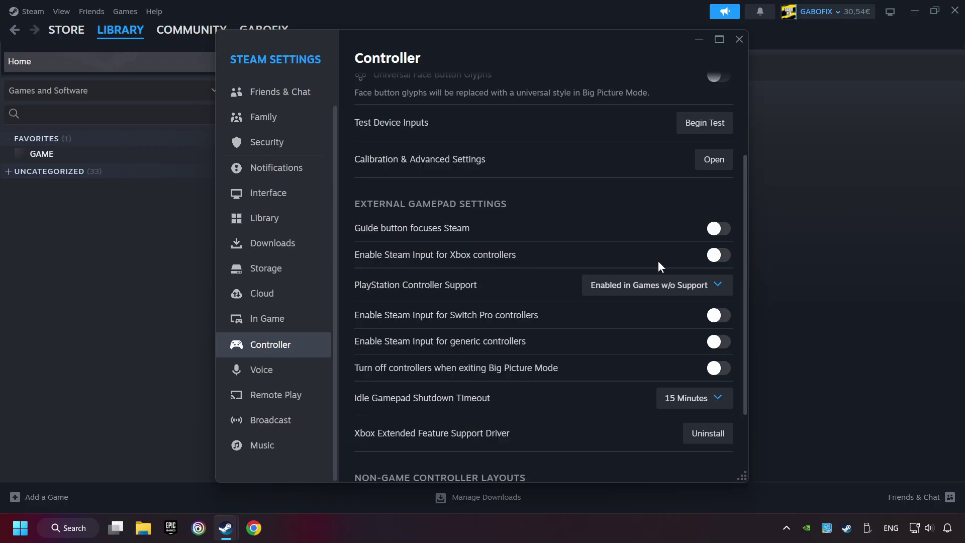
{"action": "left_click", "coordinate": [719, 258]}
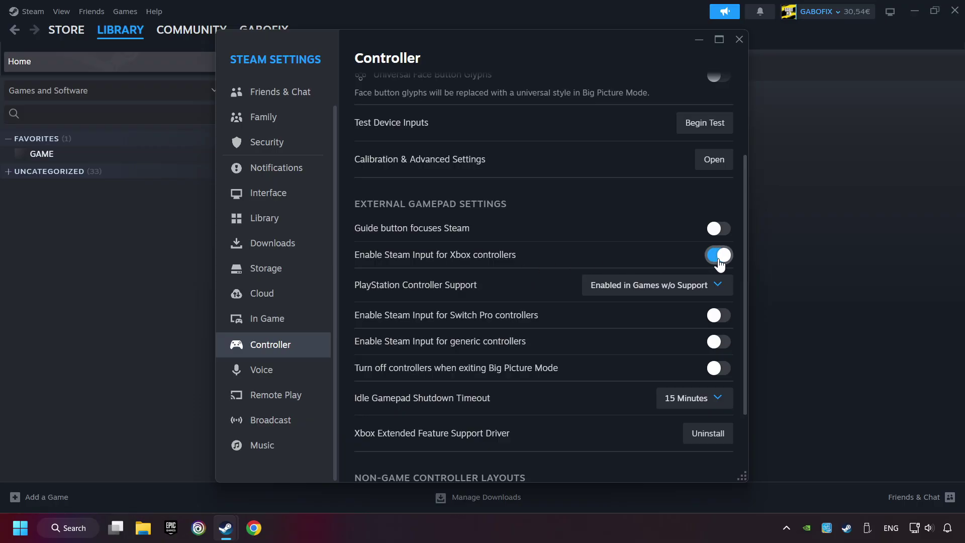
{"action": "left_click", "coordinate": [698, 285]}
{"action": "left_click", "coordinate": [674, 340]}
{"action": "left_click", "coordinate": [720, 317]}
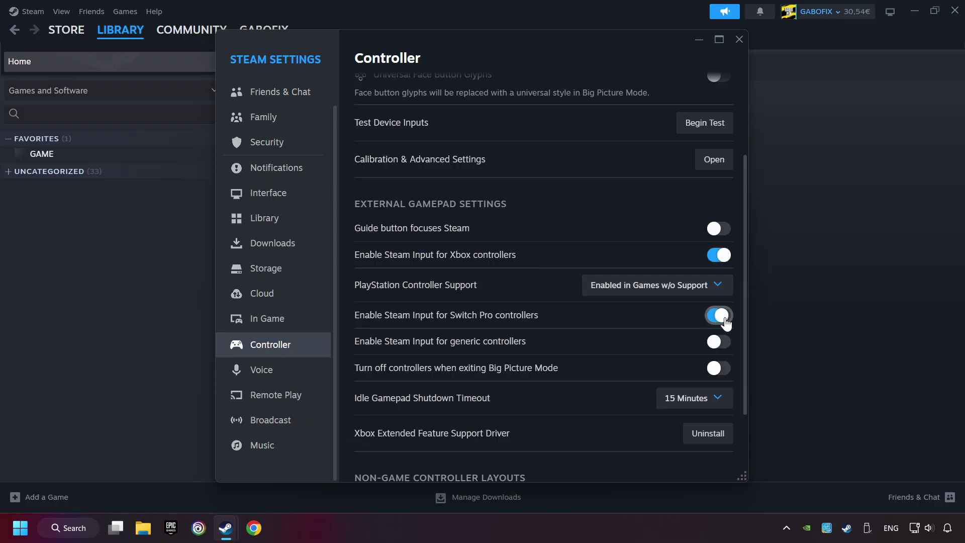
{"action": "left_click", "coordinate": [723, 342]}
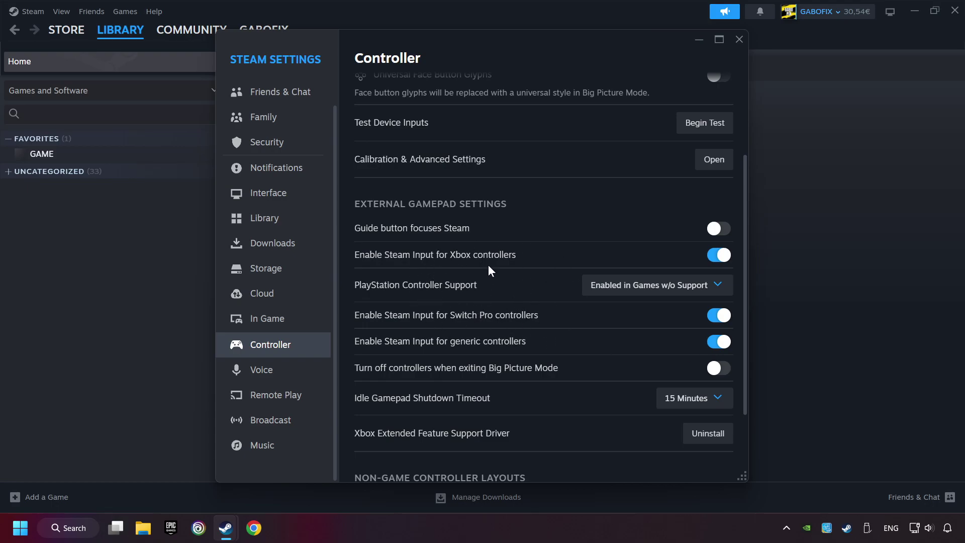
{"action": "left_click", "coordinate": [739, 40]}
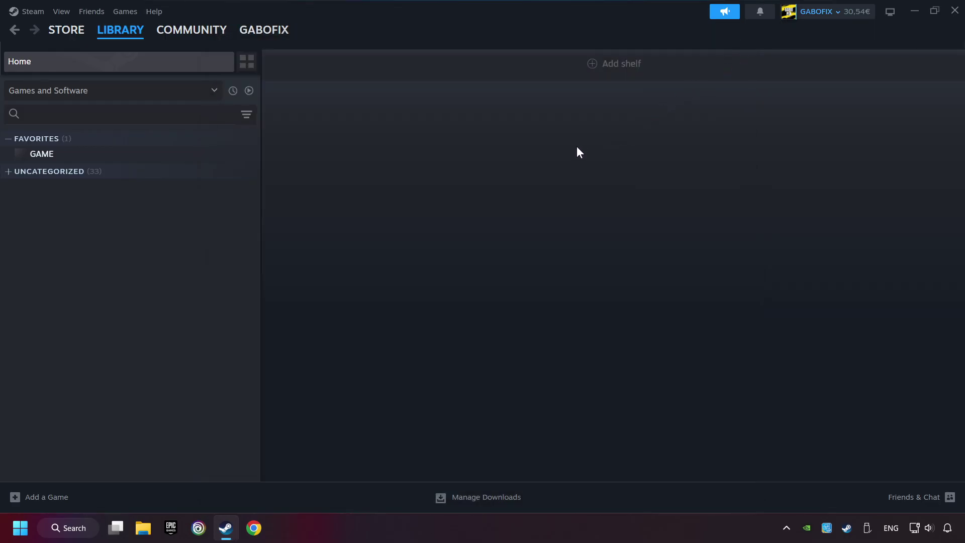
{"action": "left_click", "coordinate": [47, 500]}
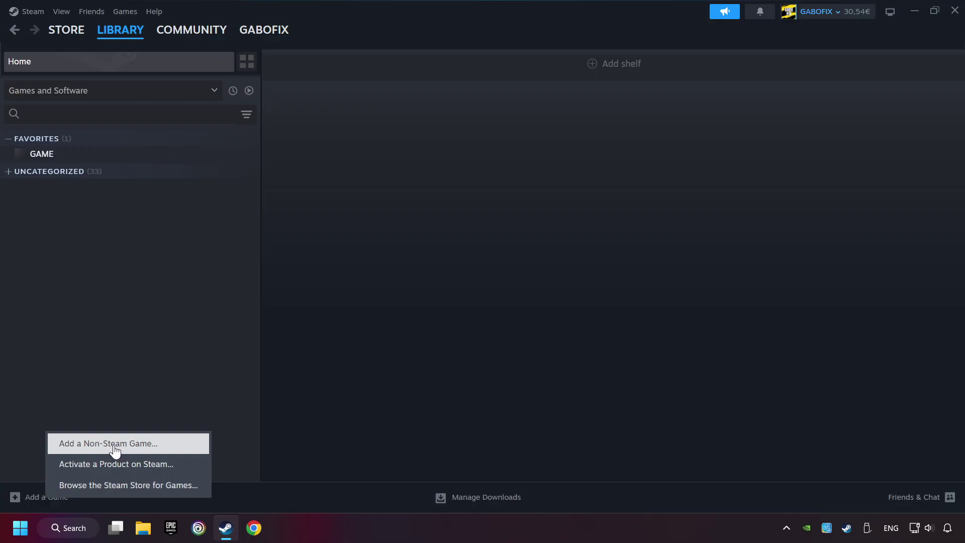
{"action": "left_click", "coordinate": [169, 443]}
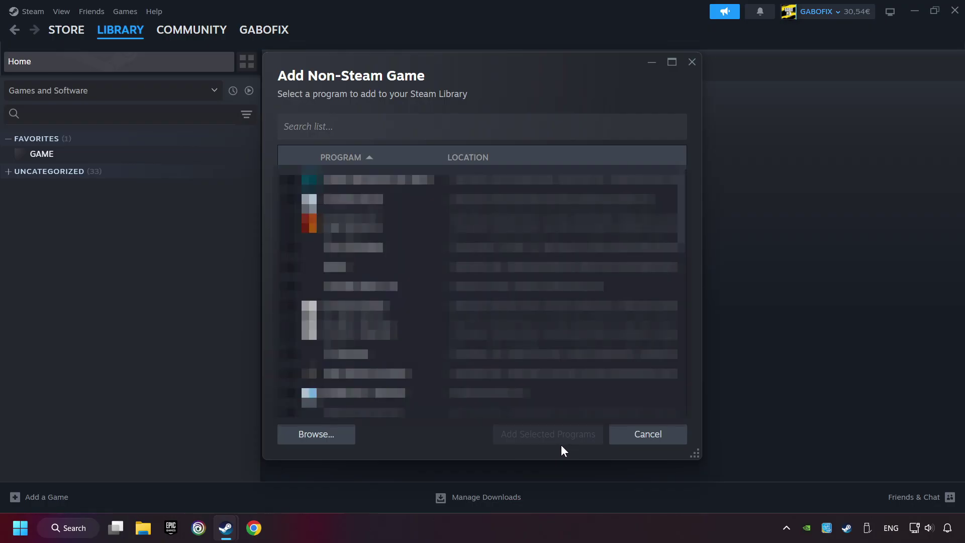
{"action": "left_click", "coordinate": [622, 442]}
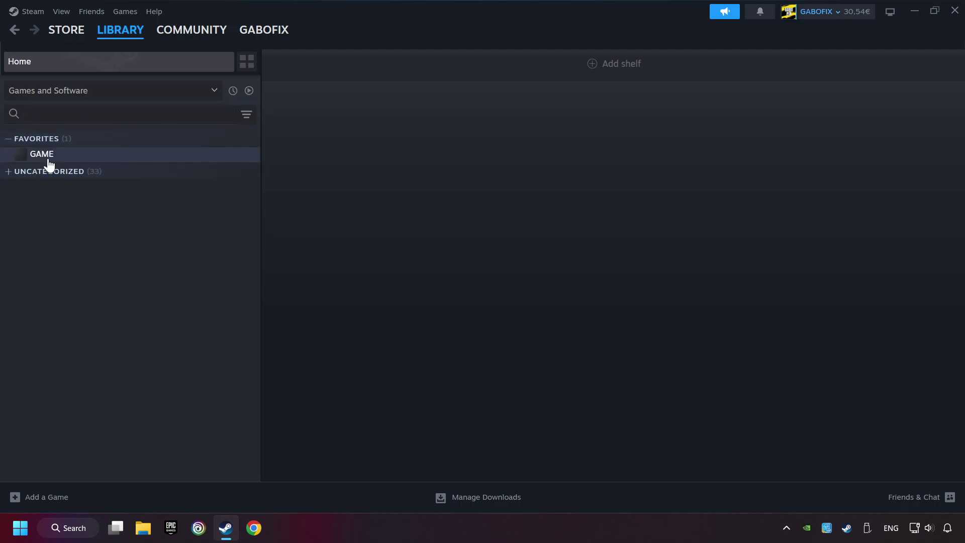
Step: Open the controller layout settings of GAME from the library and choose the Gamepad template
{"action": "left_click", "coordinate": [110, 162]}
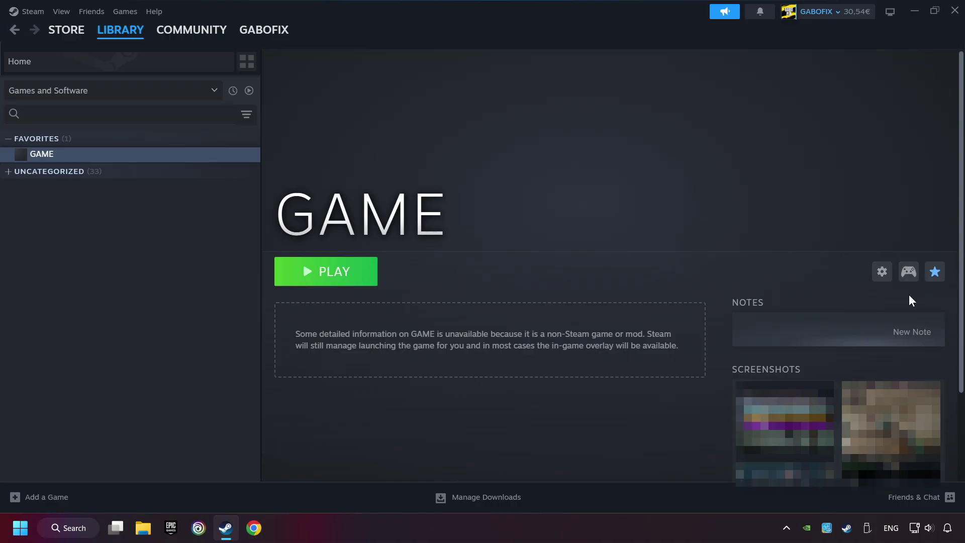
{"action": "left_click", "coordinate": [908, 271]}
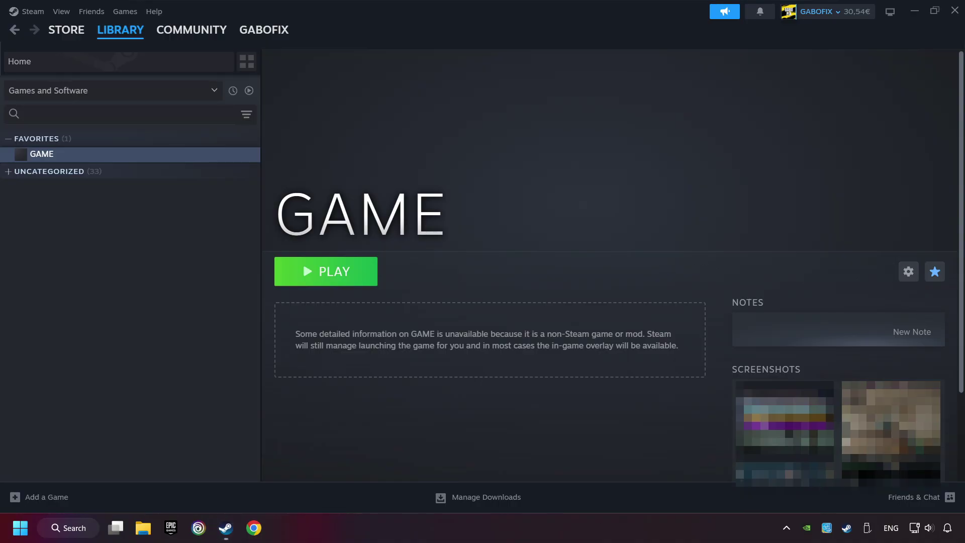
{"action": "left_click", "coordinate": [889, 291]}
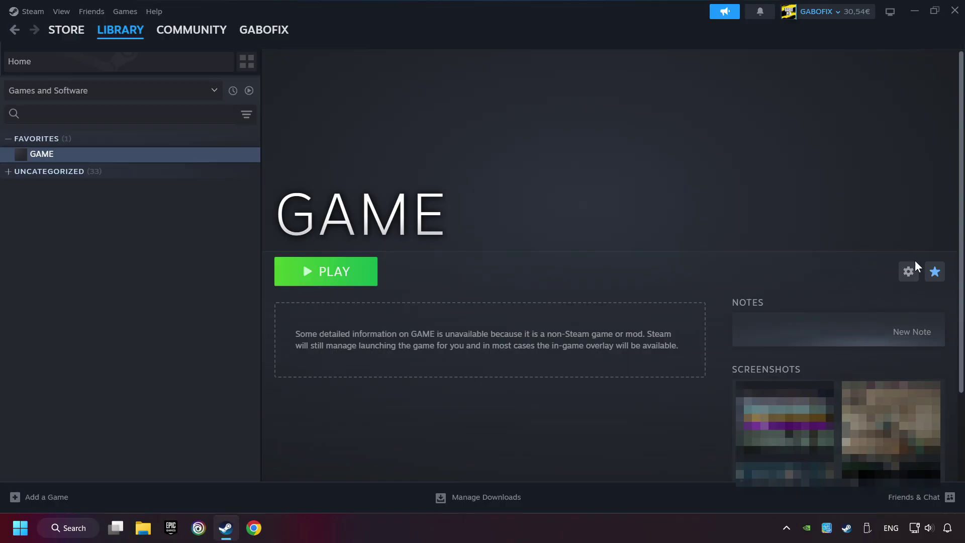
{"action": "left_click", "coordinate": [911, 289]}
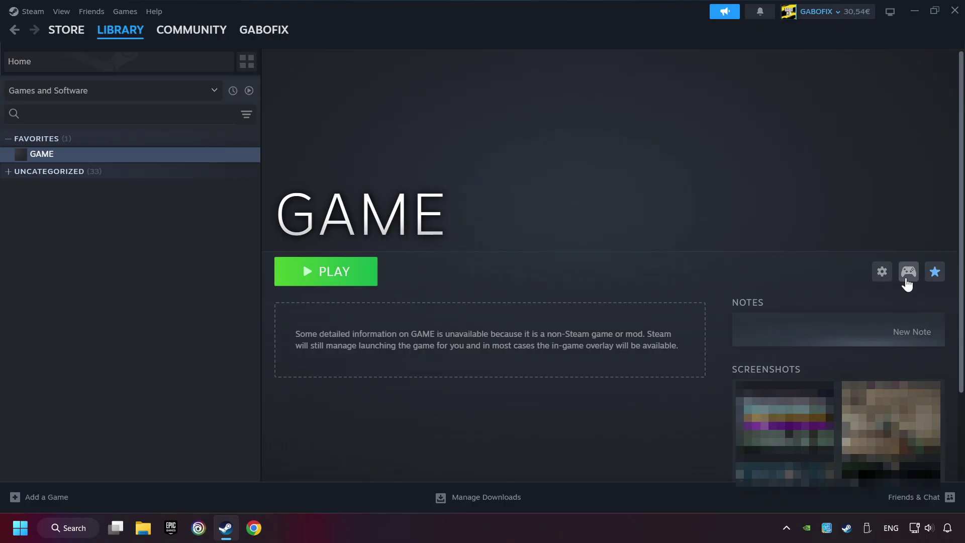
{"action": "left_click", "coordinate": [907, 272]}
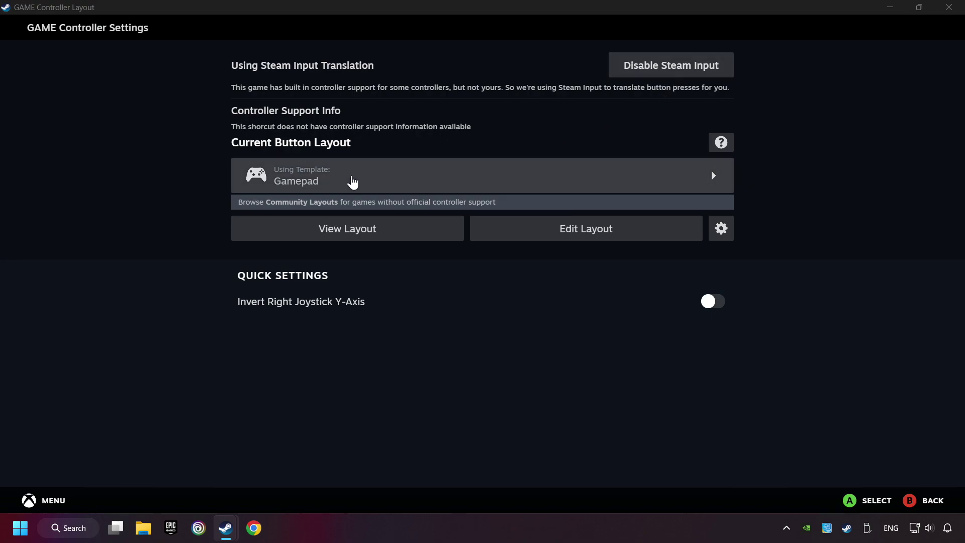
{"action": "left_click", "coordinate": [380, 183]}
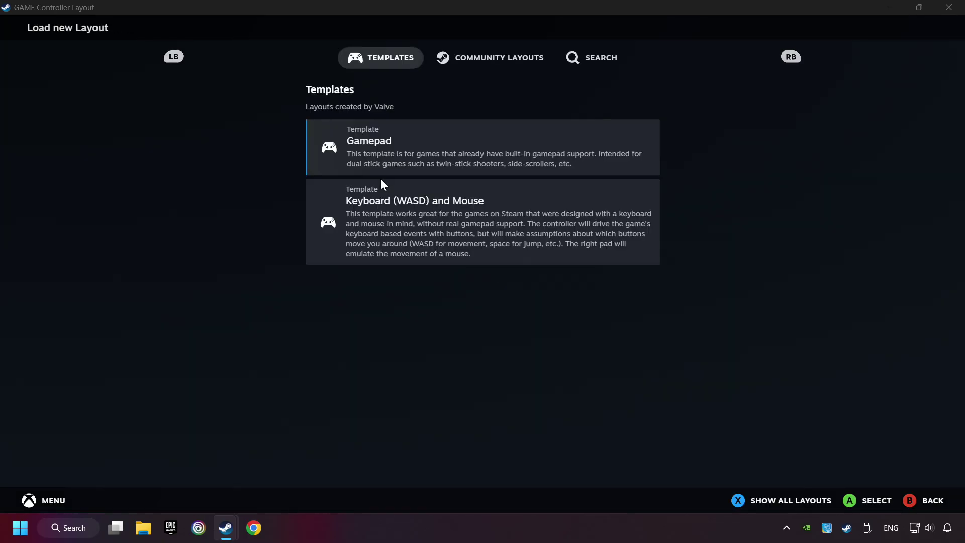
{"action": "left_click", "coordinate": [427, 141]}
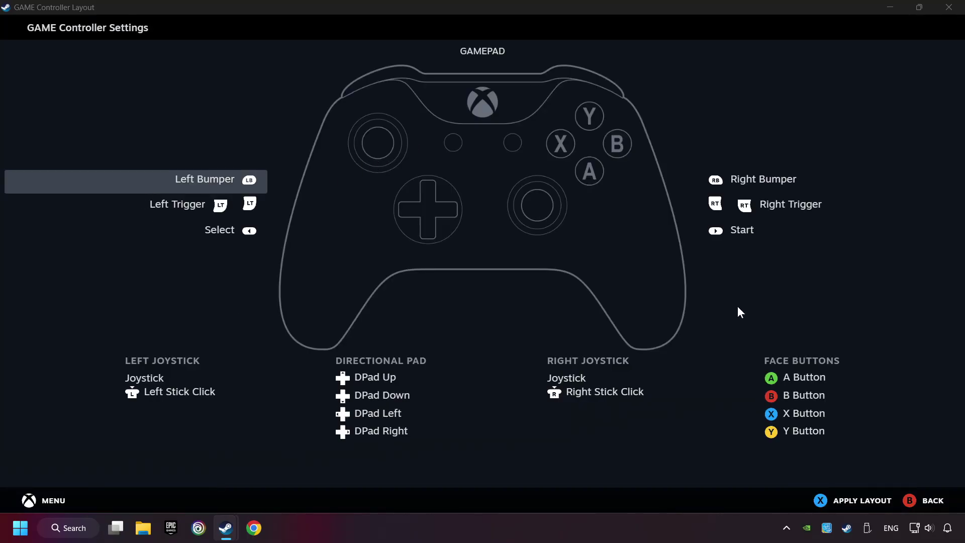
Step: Examine the button, DPad, trigger and joystick assignments of the Gamepad layout, including its preview
{"action": "left_click", "coordinate": [750, 177]}
{"action": "scroll", "coordinate": [549, 181], "scroll_direction": "down", "scroll_amount": 1}
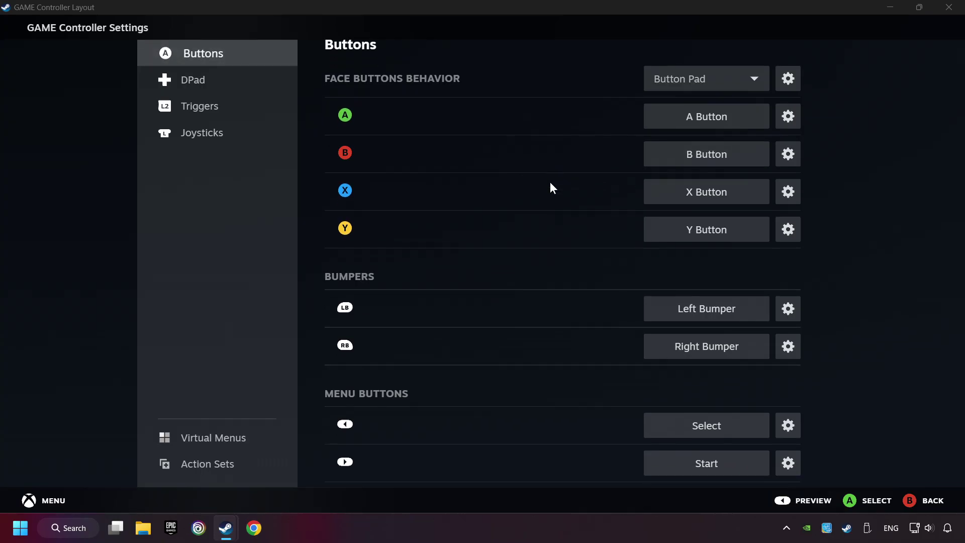
{"action": "scroll", "coordinate": [498, 186], "scroll_direction": "up", "scroll_amount": 1}
{"action": "left_click", "coordinate": [194, 89]}
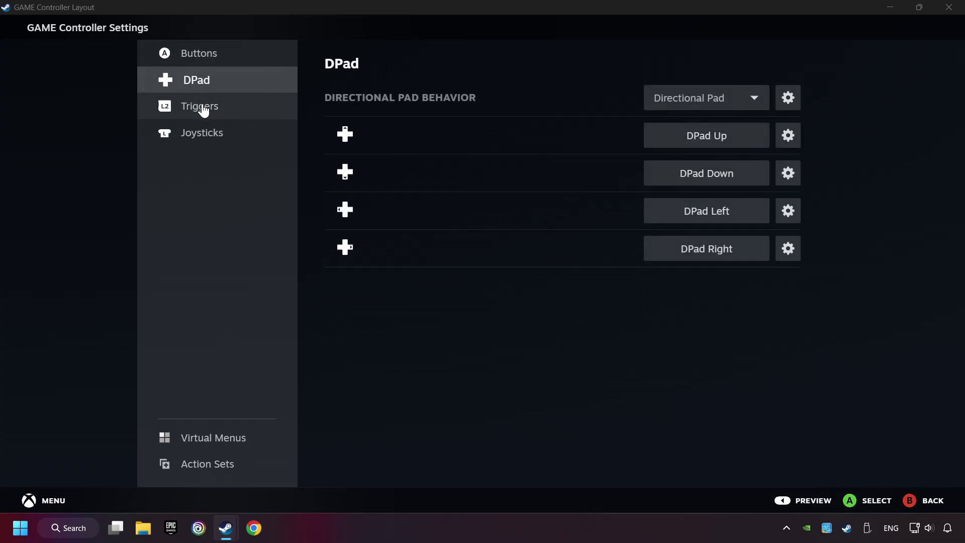
{"action": "left_click", "coordinate": [214, 106]}
{"action": "left_click", "coordinate": [221, 131]}
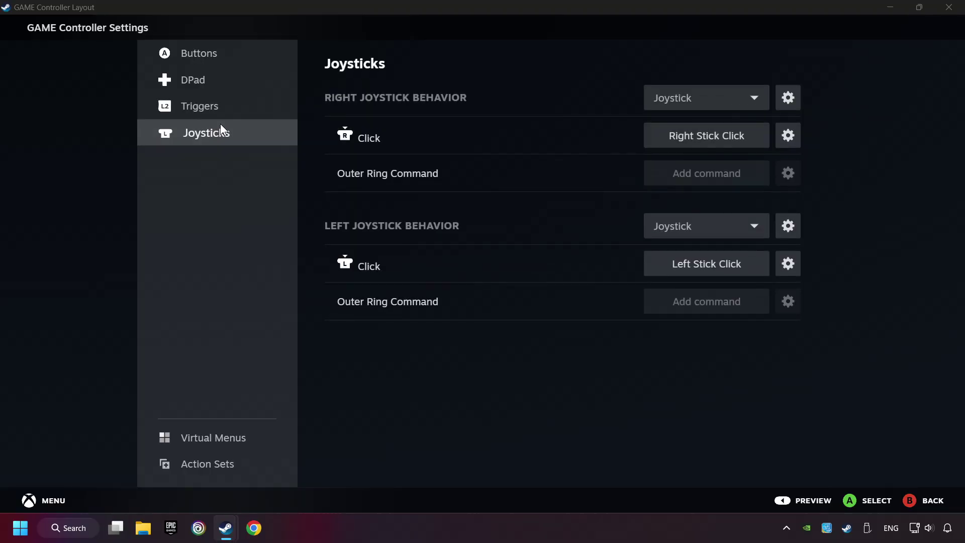
{"action": "left_click", "coordinate": [260, 64]}
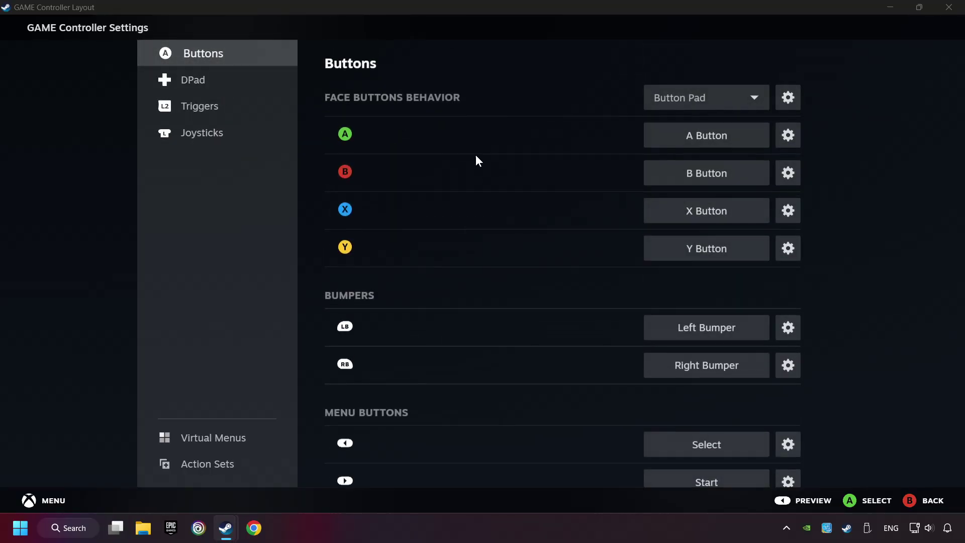
{"action": "scroll", "coordinate": [435, 300], "scroll_direction": "down", "scroll_amount": 1}
{"action": "left_click", "coordinate": [803, 500]}
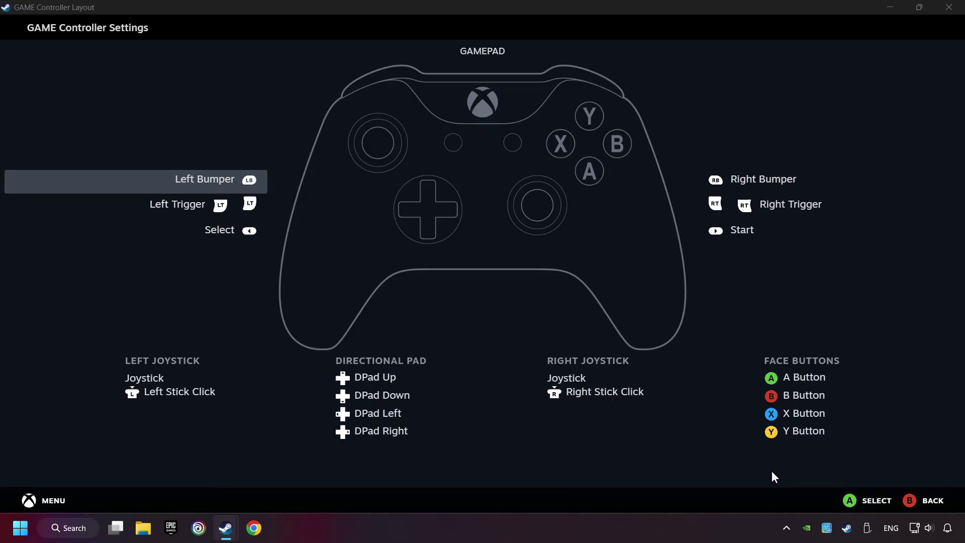
{"action": "left_click", "coordinate": [930, 500]}
Step: Apply the Gamepad layout to GAME and leave its controller settings
{"action": "left_click", "coordinate": [834, 500]}
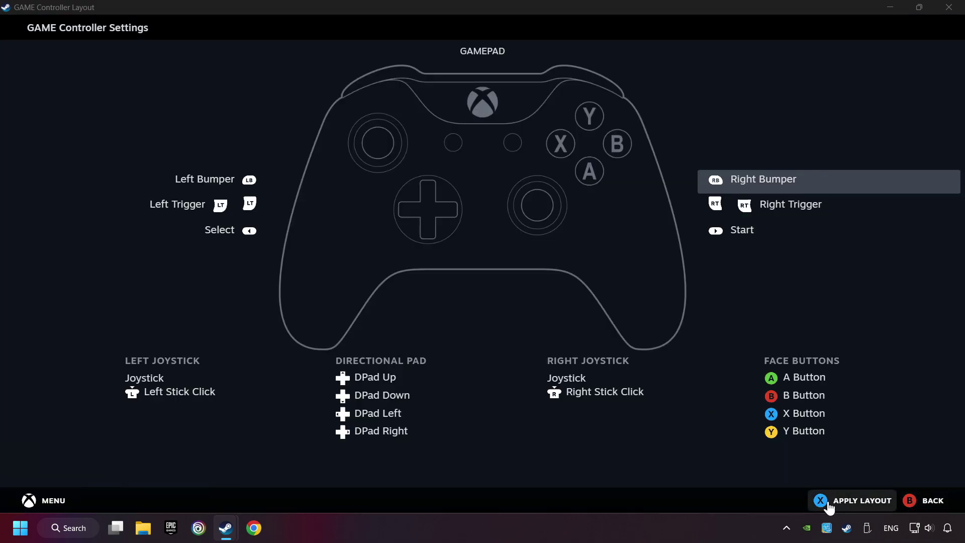
{"action": "left_click", "coordinate": [845, 509]}
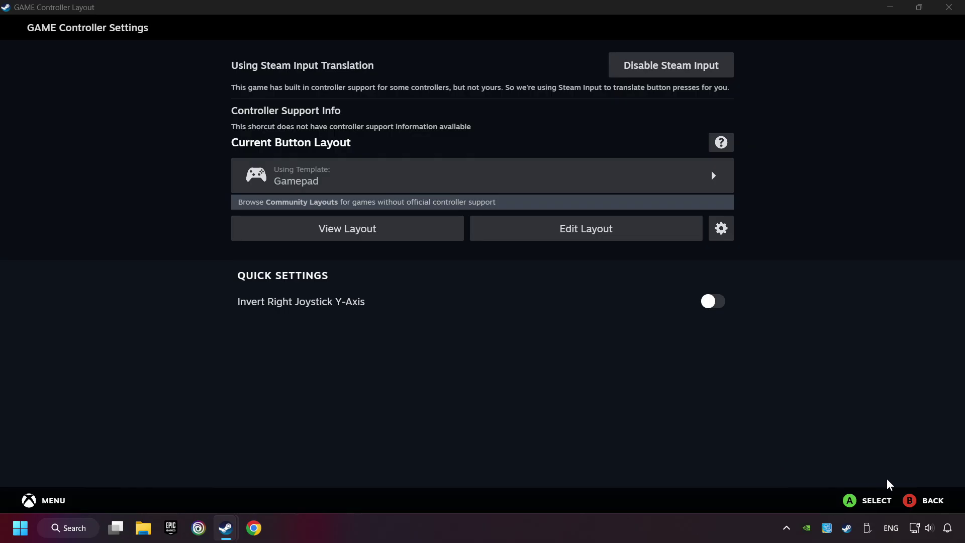
{"action": "left_click", "coordinate": [924, 501]}
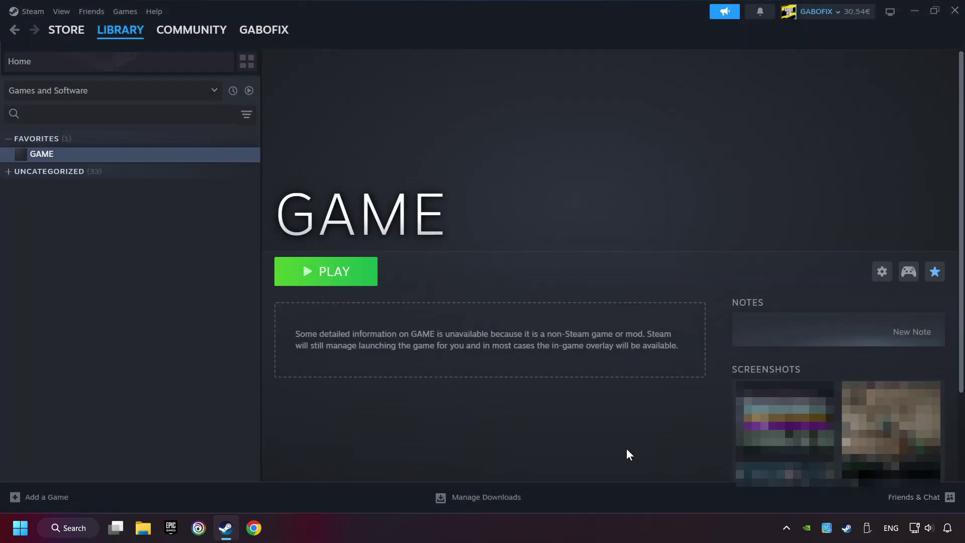